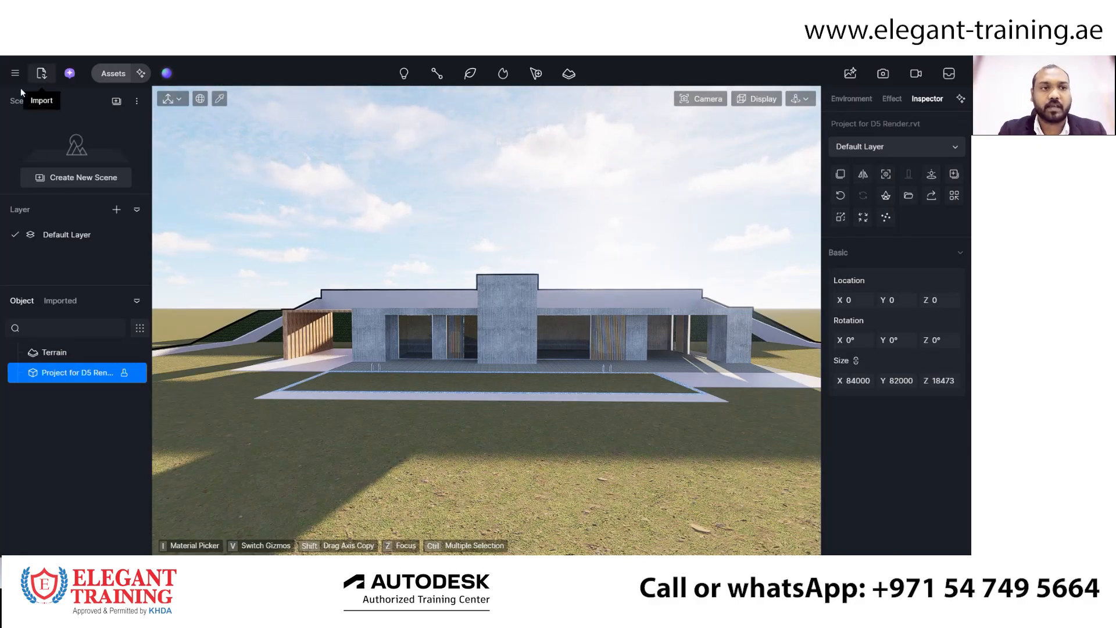
# Hide the Terrain object so the house and pool are uncovered.
pyautogui.click(52, 350)
pyautogui.click(139, 352)
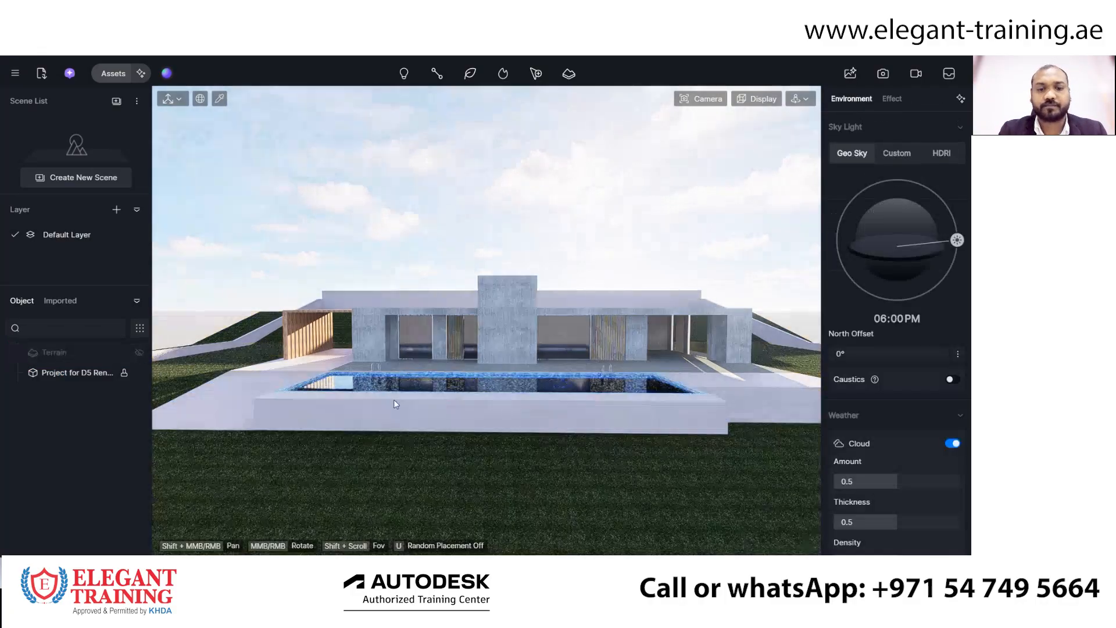
pyautogui.scroll(3, 515, 383)
pyautogui.scroll(5, 503, 343)
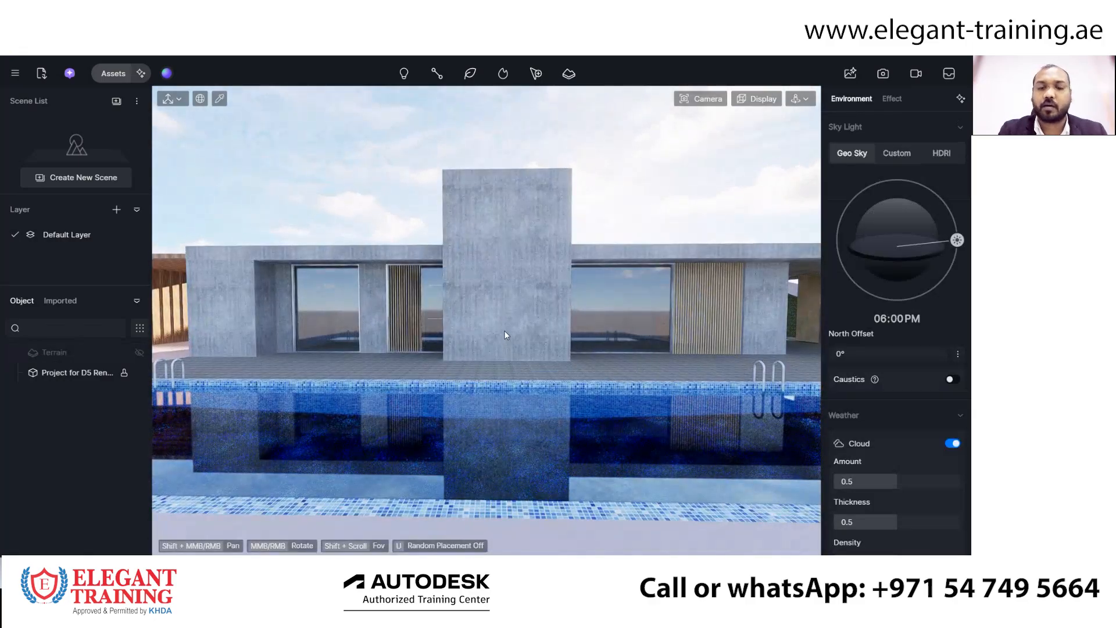
pyautogui.scroll(-2, 504, 335)
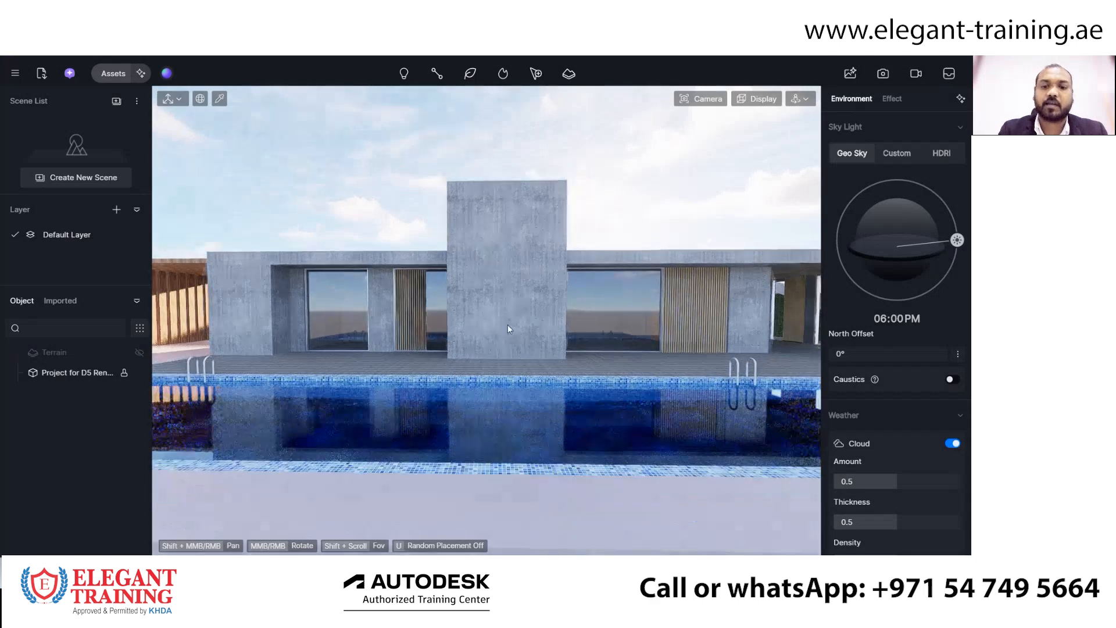
pyautogui.moveTo(463, 388); pyautogui.dragTo(463, 388, button='middle')
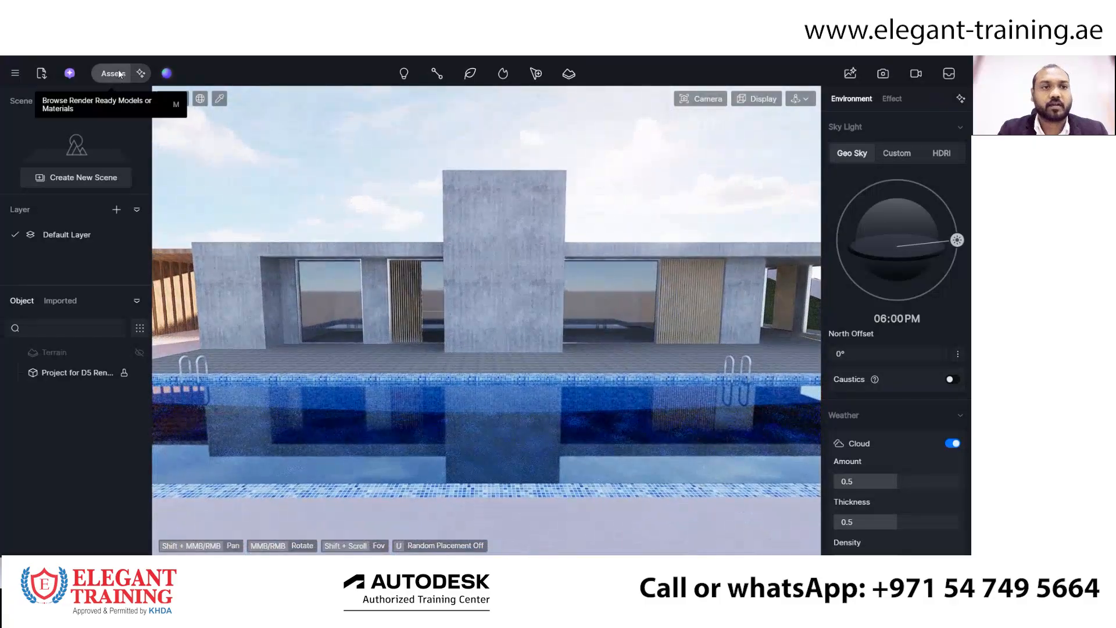
# Open the Water materials in the online asset library and filter them to free assets only.
pyautogui.click(117, 71)
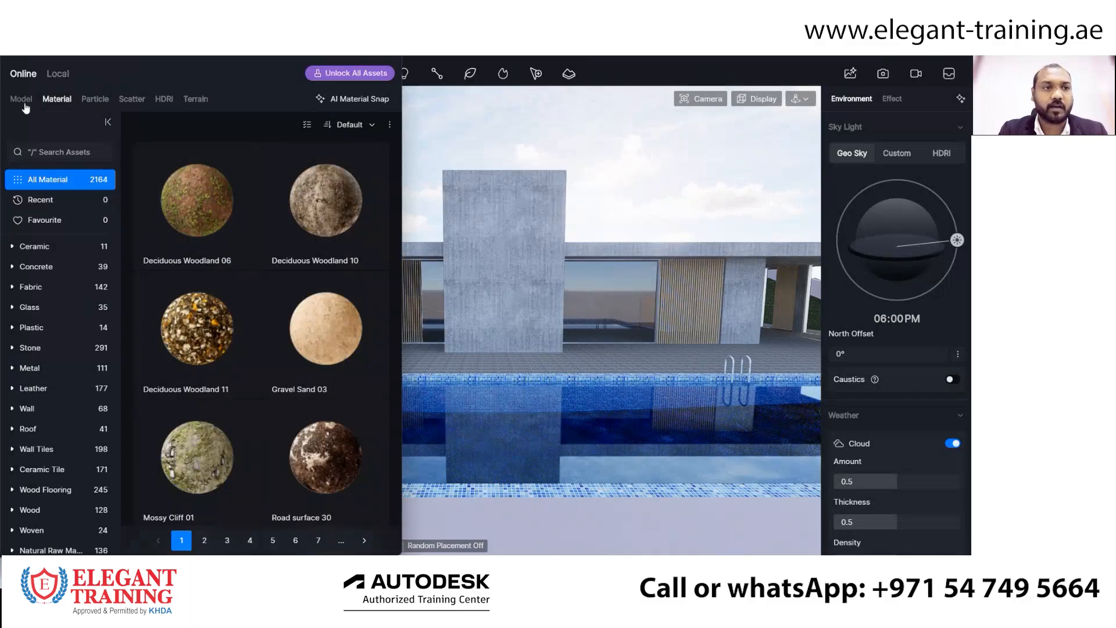
pyautogui.click(22, 100)
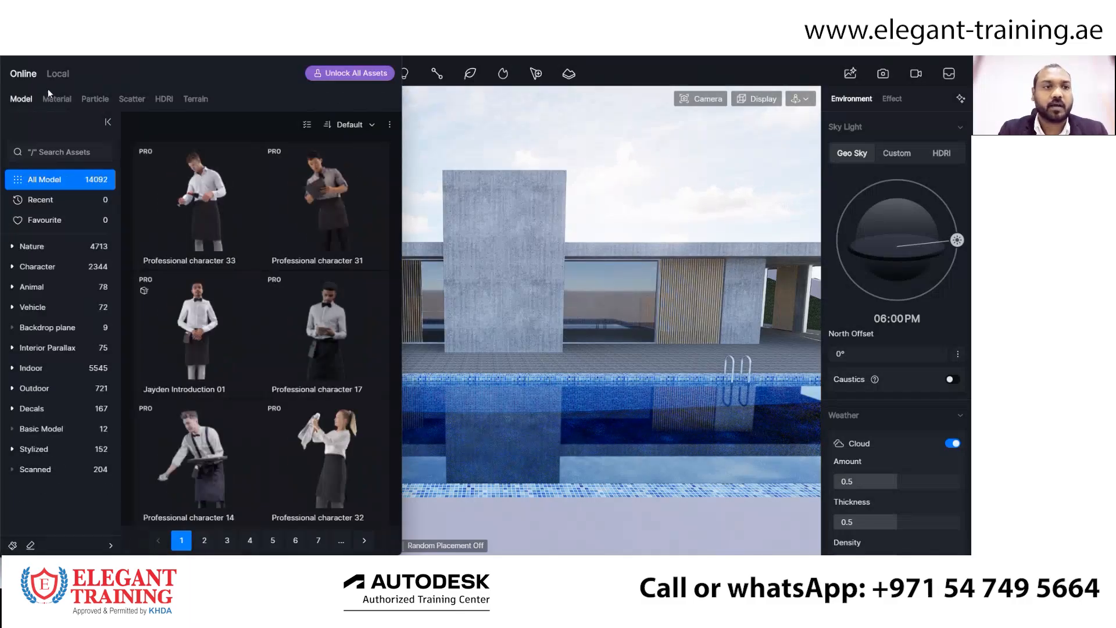
pyautogui.click(57, 100)
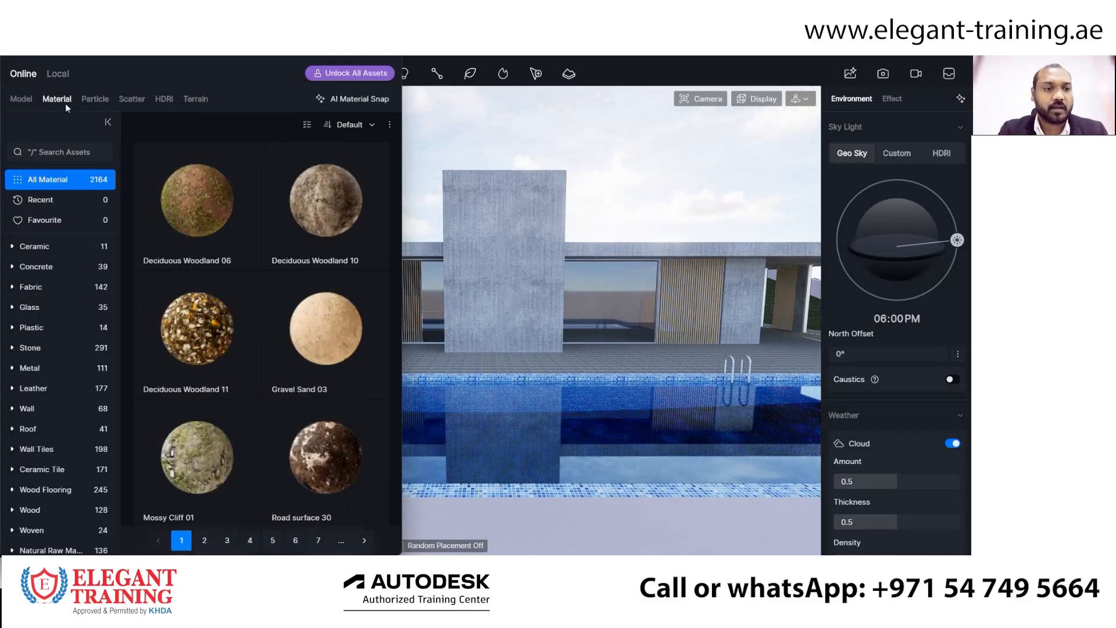
pyautogui.scroll(-3, 43, 414)
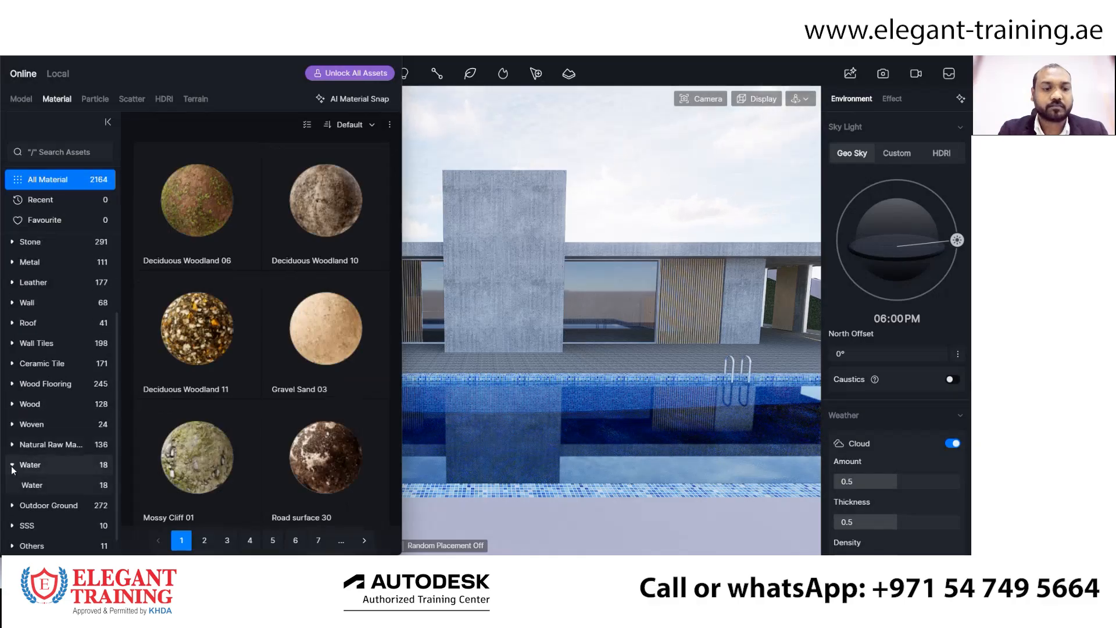
pyautogui.click(35, 485)
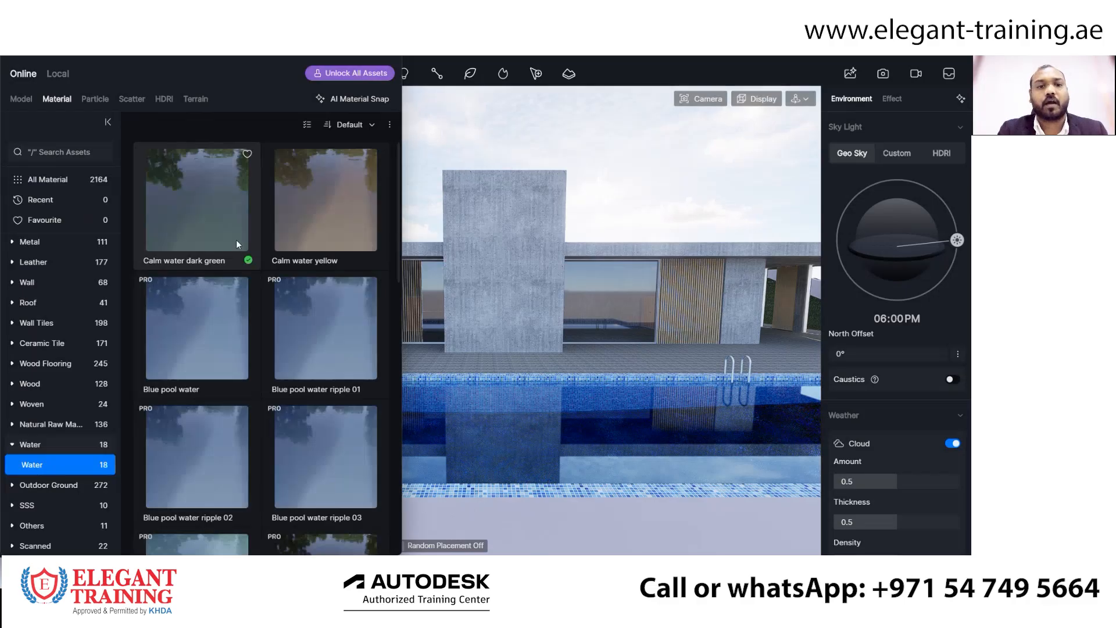
pyautogui.click(308, 125)
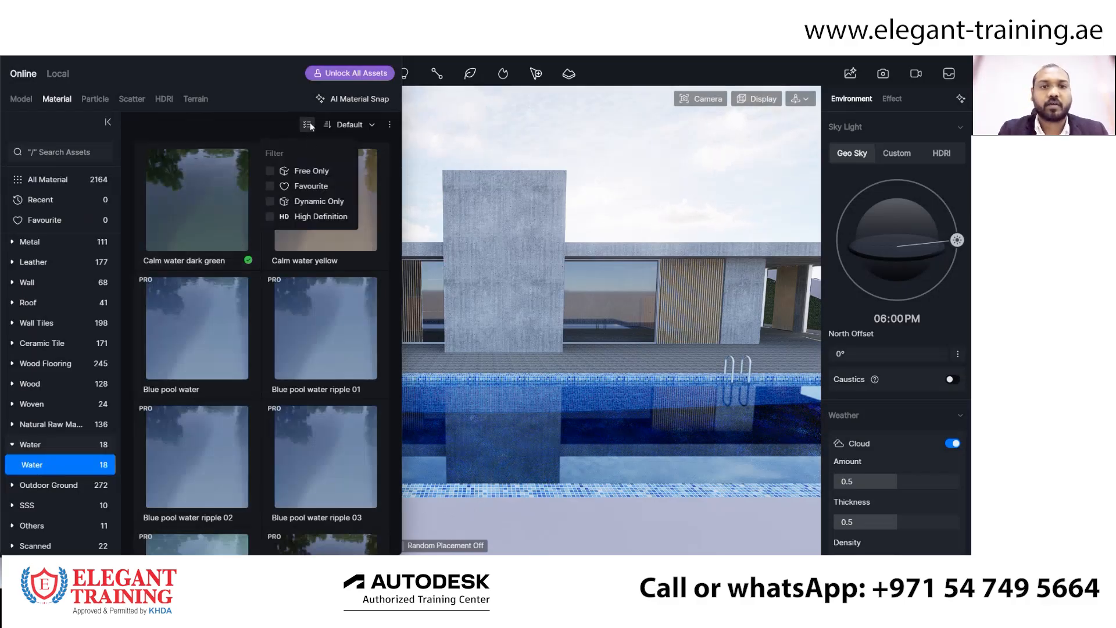
pyautogui.click(269, 171)
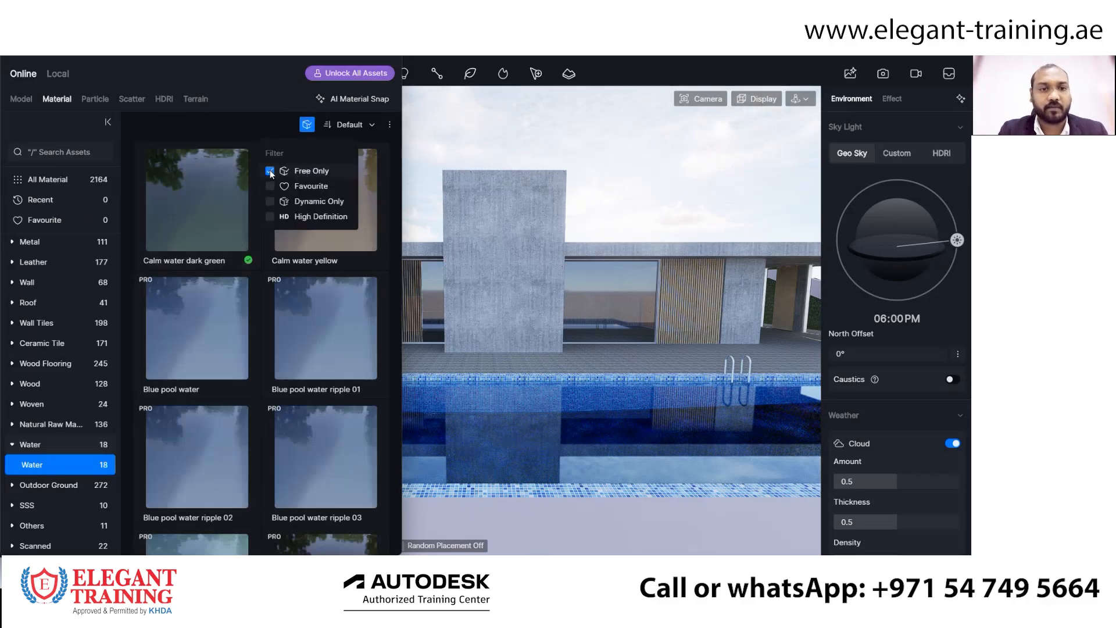
# Apply the Calm water dark green material to the swimming pool's water surface.
pyautogui.click(206, 192)
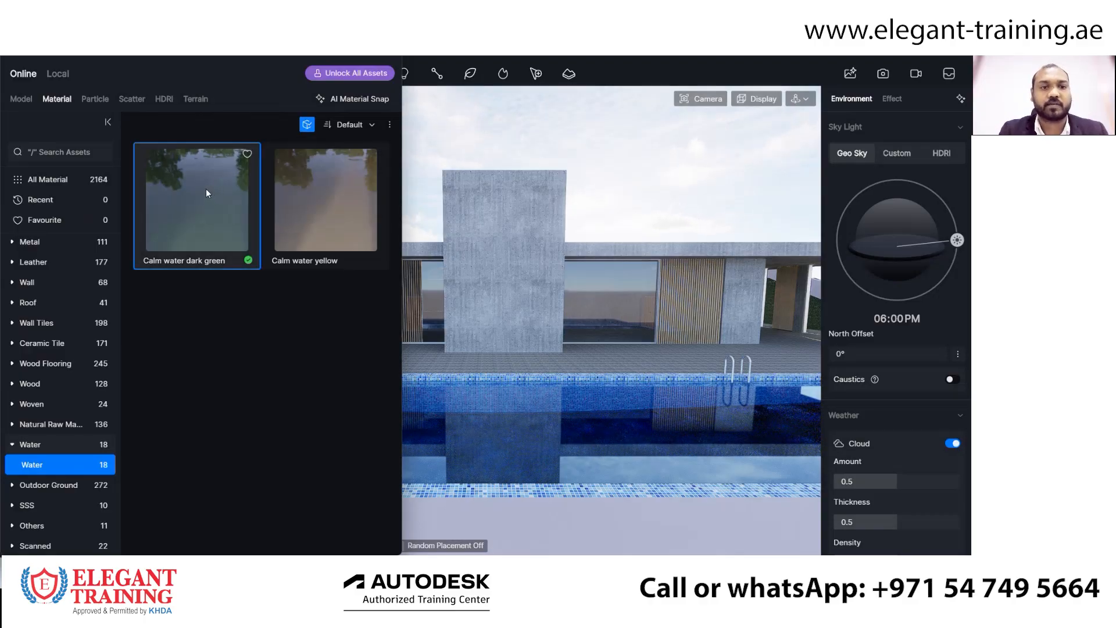
pyautogui.click(588, 424)
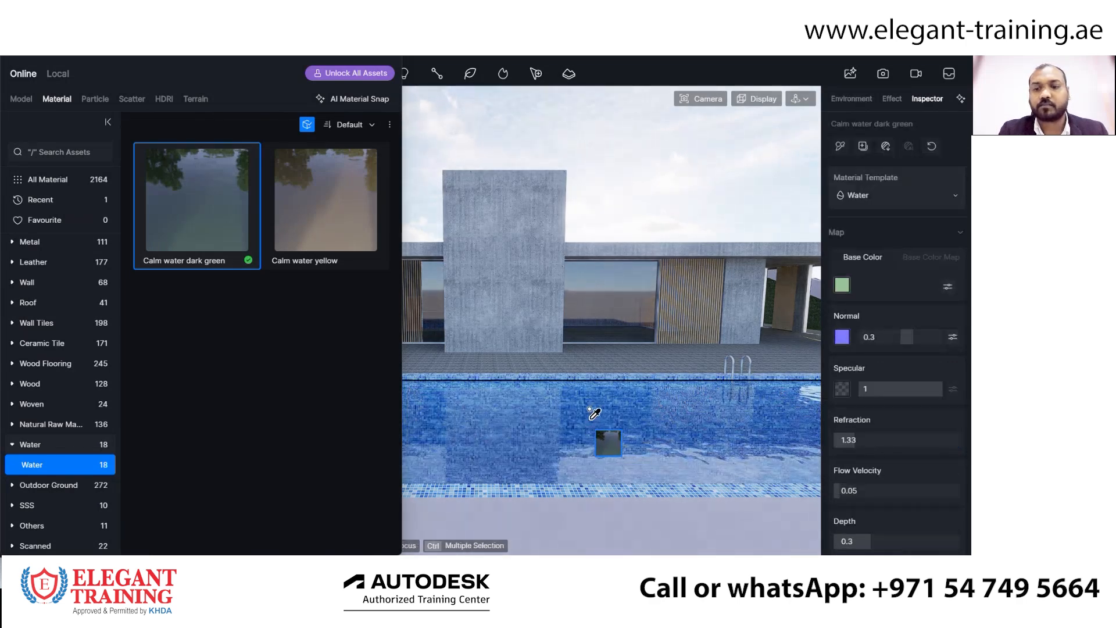
pyautogui.scroll(3, 566, 432)
pyautogui.moveTo(575, 411); pyautogui.dragTo(577, 436, button='right')
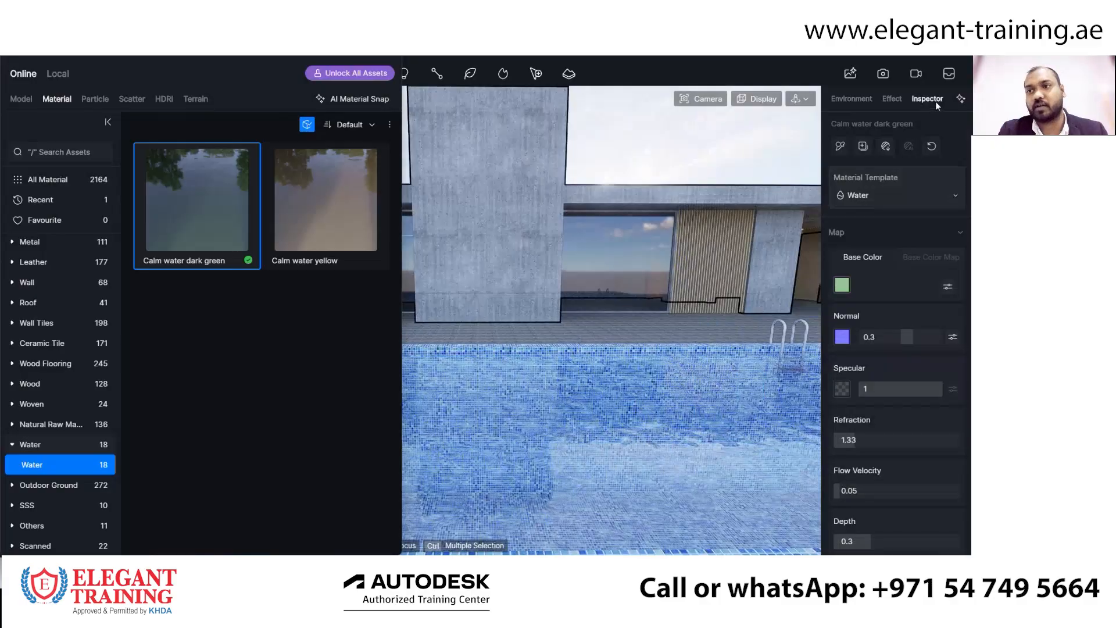
# Set the pool water's flow velocity to 0.11, depth to 0.96 and UV stretch to 0.001.
pyautogui.scroll(-3, 889, 389)
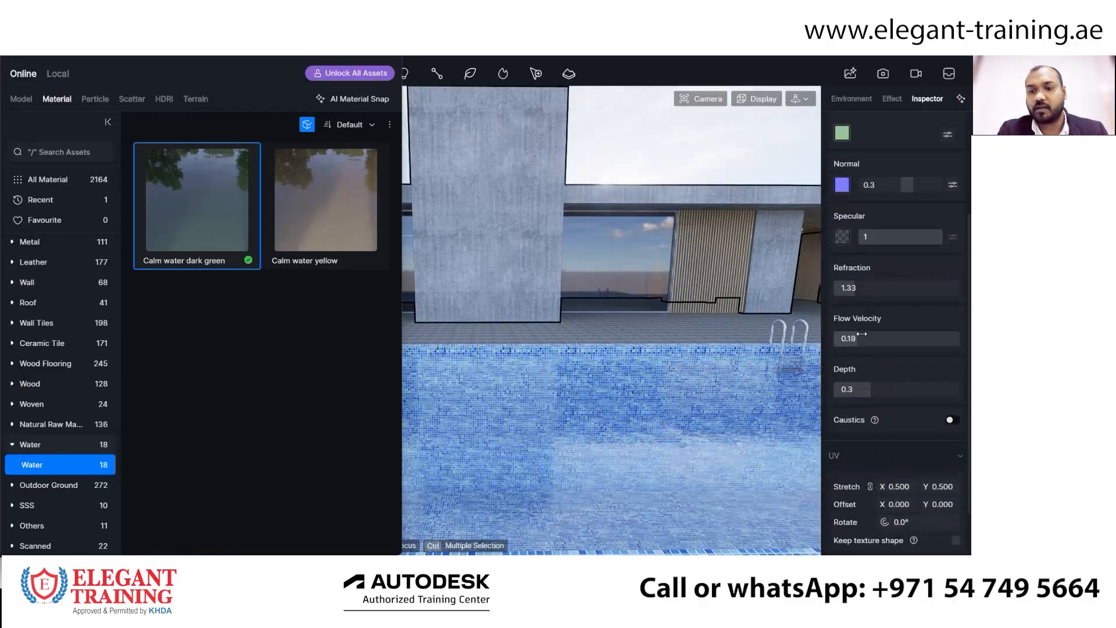
pyautogui.moveTo(862, 333); pyautogui.dragTo(867, 333)
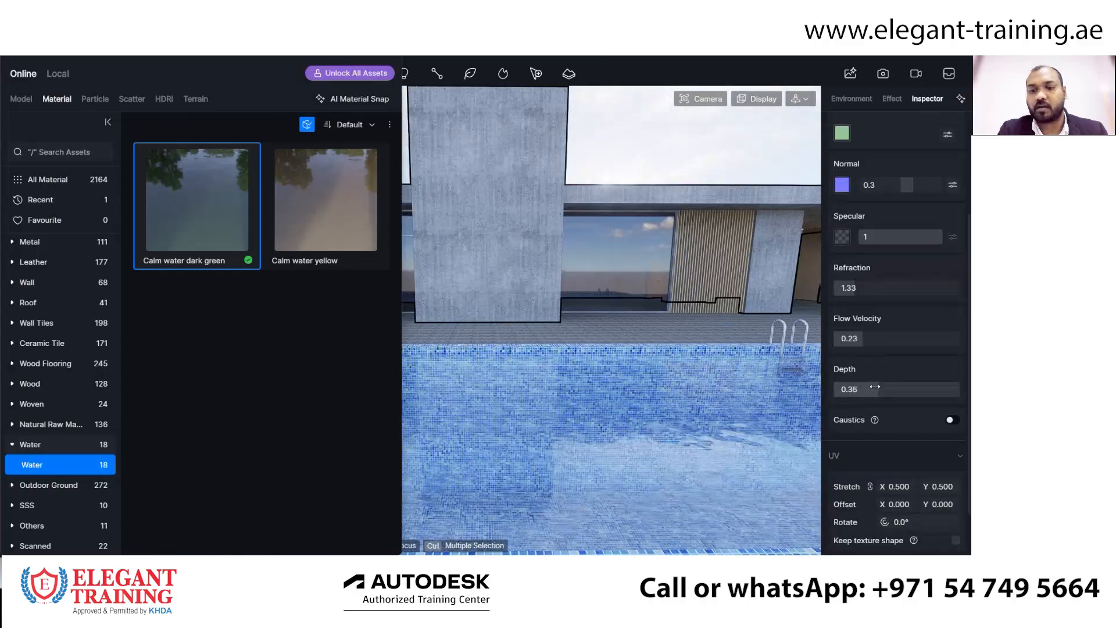
pyautogui.moveTo(946, 388); pyautogui.dragTo(954, 387)
pyautogui.moveTo(864, 339); pyautogui.dragTo(846, 340)
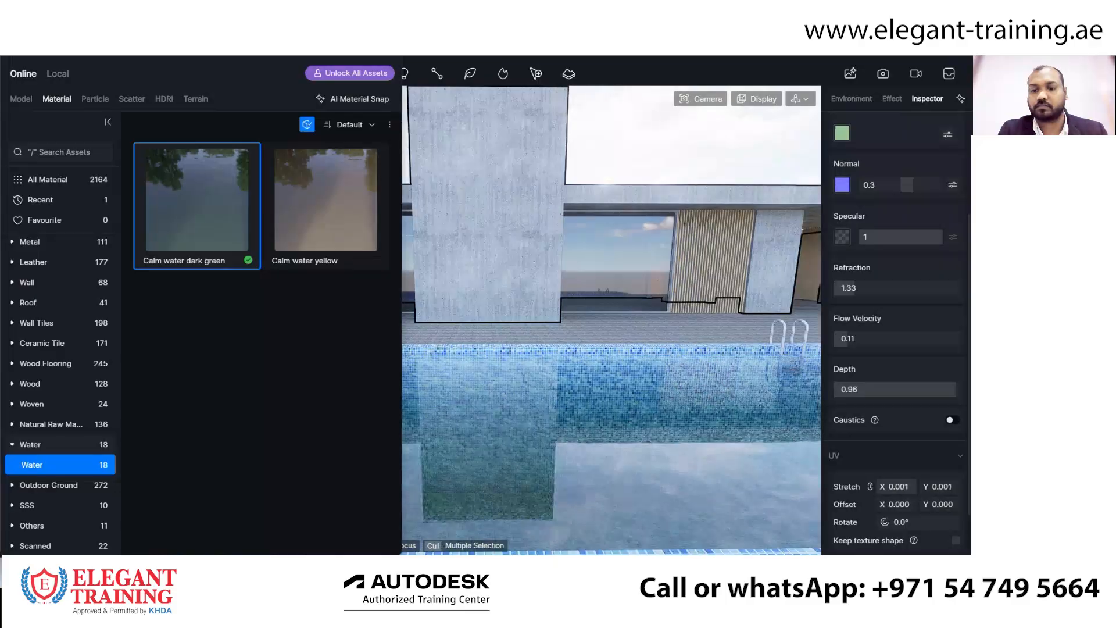
# Apply the White Rough Concrete material to the paved deck beside the pool.
pyautogui.moveTo(565, 387); pyautogui.dragTo(569, 305, button='right')
pyautogui.scroll(1, 35, 372)
pyautogui.click(13, 474)
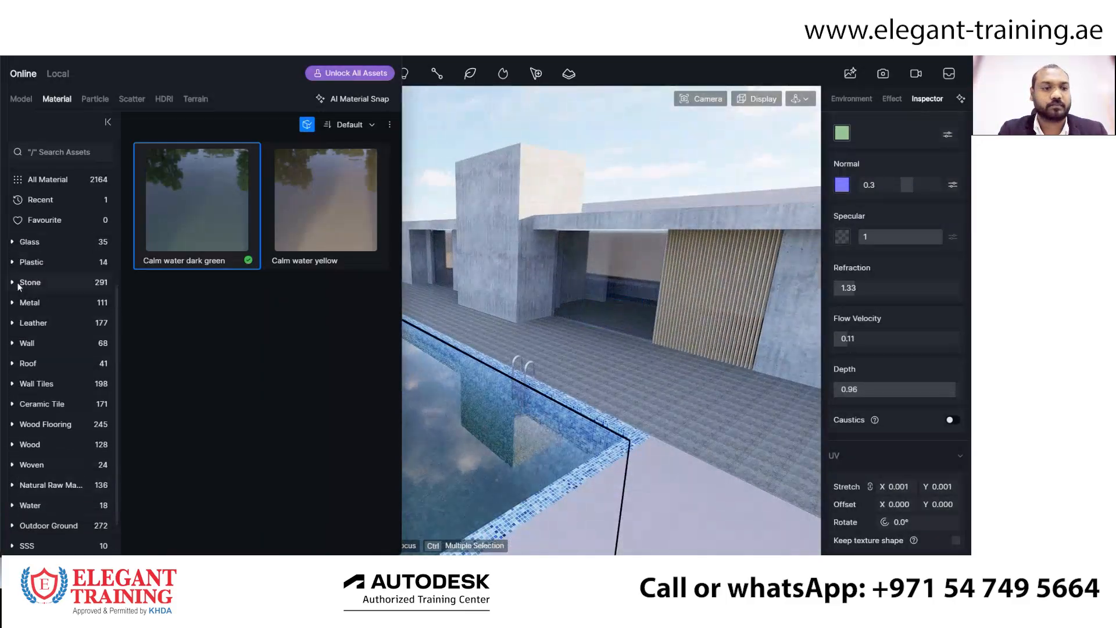
pyautogui.scroll(3, 17, 285)
pyautogui.click(27, 267)
pyautogui.click(36, 286)
pyautogui.moveTo(336, 222); pyautogui.dragTo(621, 395)
pyautogui.click(616, 387)
# Set the UV stretch of the deck's White Rough Concrete to 0.081.
pyautogui.scroll(4, 577, 370)
pyautogui.moveTo(579, 371); pyautogui.dragTo(638, 319, button='right')
pyautogui.scroll(-3, 924, 311)
pyautogui.moveTo(898, 361); pyautogui.dragTo(948, 361)
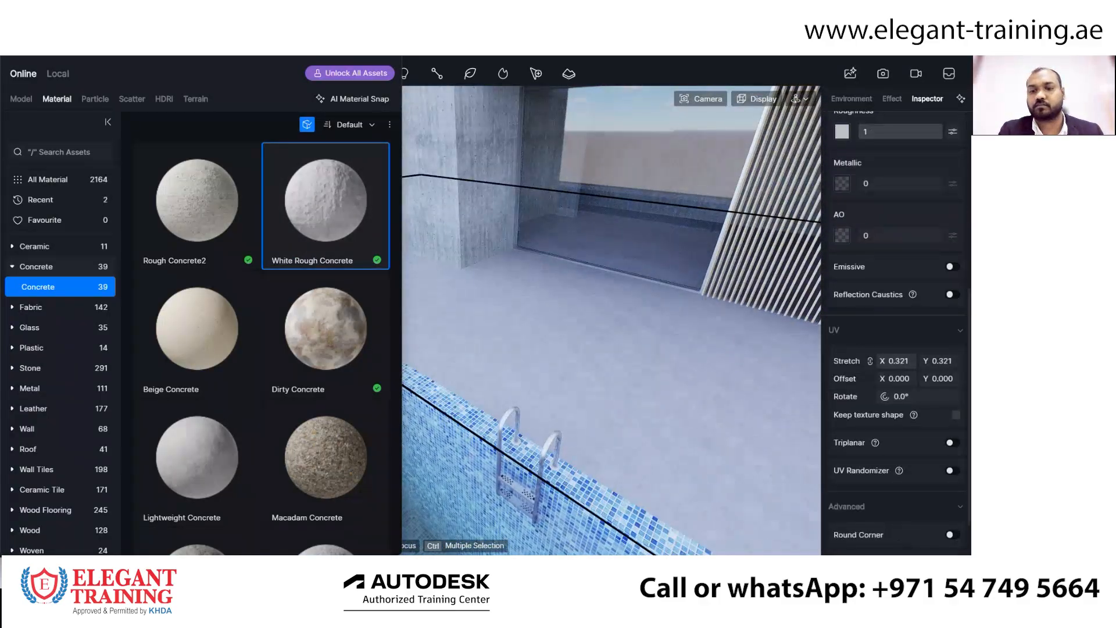
# Apply the White Rough Concrete material to the pool's outer surround and the building's concrete walls.
pyautogui.scroll(-8, 659, 292)
pyautogui.scroll(3, 588, 459)
pyautogui.click(588, 458)
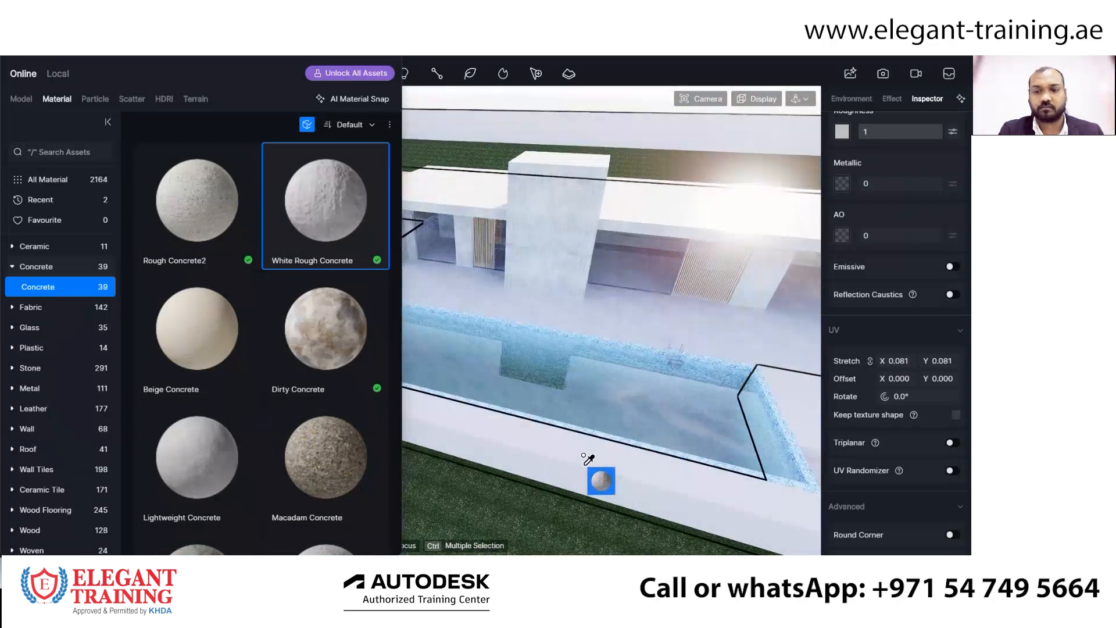
pyautogui.scroll(3, 610, 462)
pyautogui.moveTo(618, 463); pyautogui.dragTo(682, 294, button='right')
pyautogui.scroll(-8, 668, 340)
pyautogui.scroll(6, 602, 218)
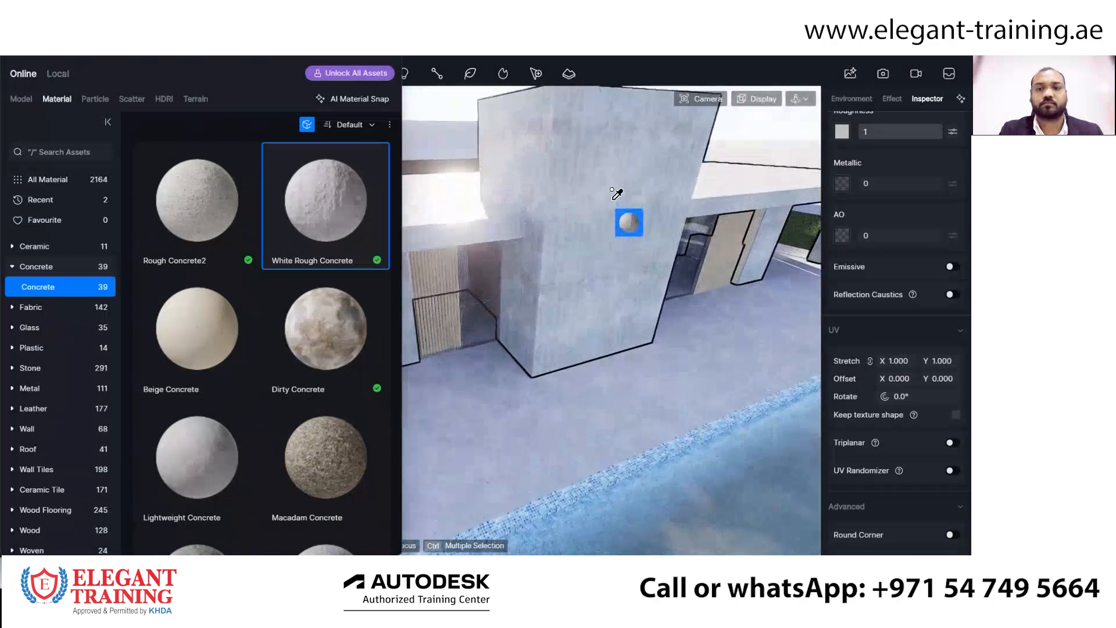
pyautogui.moveTo(602, 218); pyautogui.dragTo(622, 265, button='right')
# Find the Cherry03 material among the wood grain materials and download it.
pyautogui.click(12, 267)
pyautogui.scroll(-3, 21, 372)
pyautogui.click(26, 403)
pyautogui.click(26, 425)
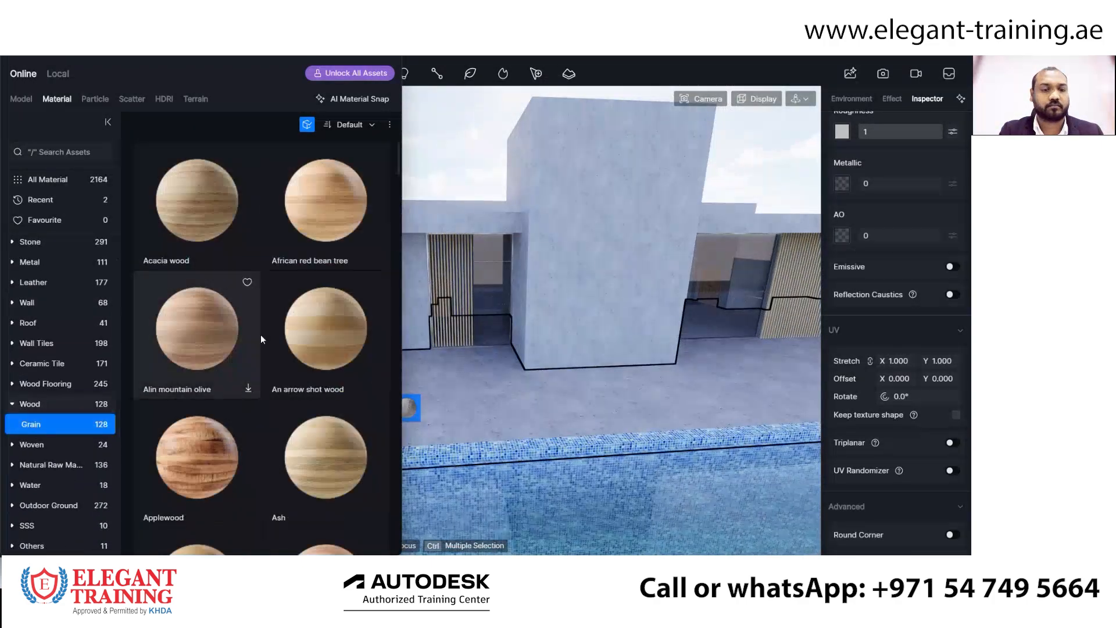
pyautogui.scroll(-5, 333, 258)
pyautogui.scroll(-3, 331, 330)
pyautogui.click(214, 315)
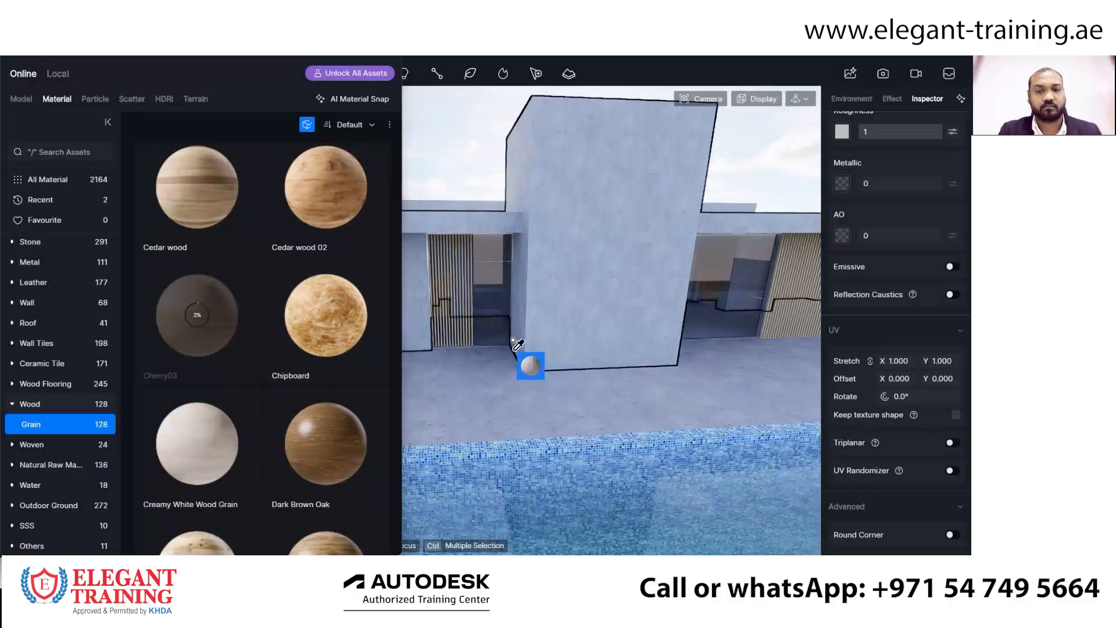
# Apply the Cherry03 wood to the slatted pergola at the end of the house, with a UV stretch of 0.001.
pyautogui.moveTo(517, 340); pyautogui.dragTo(918, 390, button='right')
pyautogui.moveTo(526, 250); pyautogui.dragTo(540, 290, button='right')
pyautogui.scroll(4, 710, 371)
pyautogui.moveTo(709, 370); pyautogui.dragTo(697, 340, button='right')
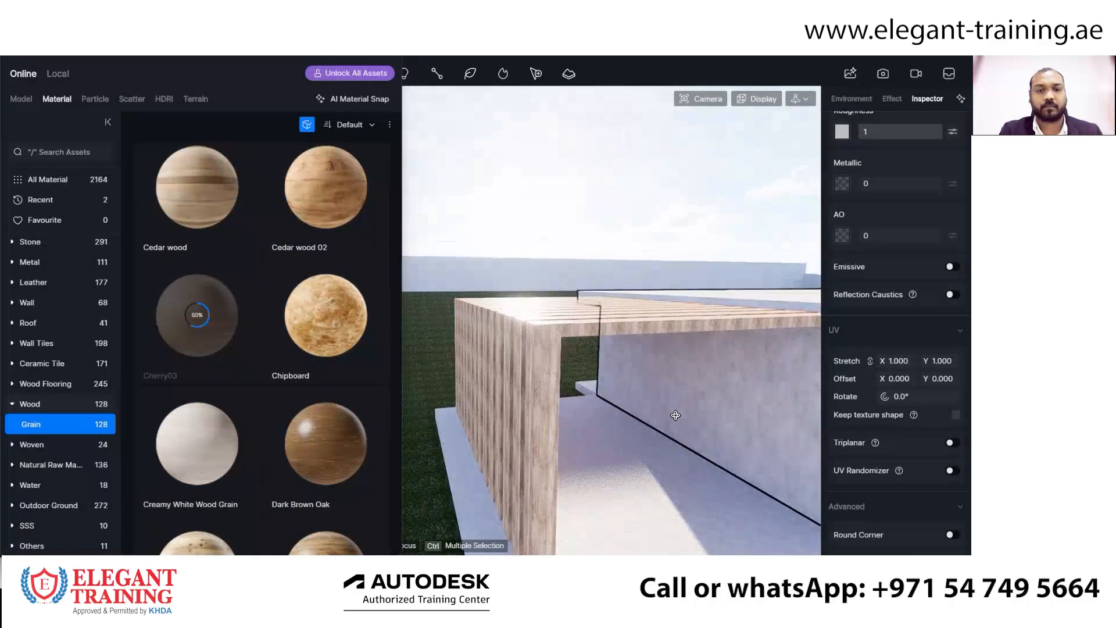
pyautogui.moveTo(183, 345); pyautogui.dragTo(555, 349)
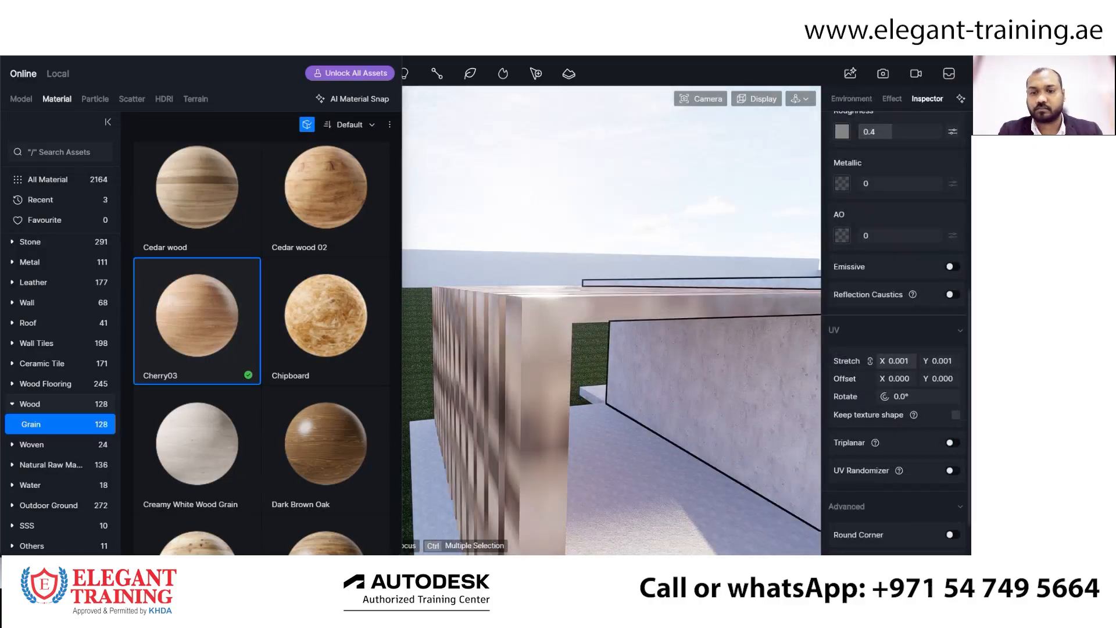
# Apply the Cherry03 wood to the vertical slatted screens beside the front windows.
pyautogui.moveTo(605, 334); pyautogui.dragTo(605, 335, button='right')
pyautogui.scroll(-3, 699, 347)
pyautogui.click(699, 349)
pyautogui.scroll(-5, 699, 349)
pyautogui.moveTo(707, 409); pyautogui.dragTo(685, 382, button='right')
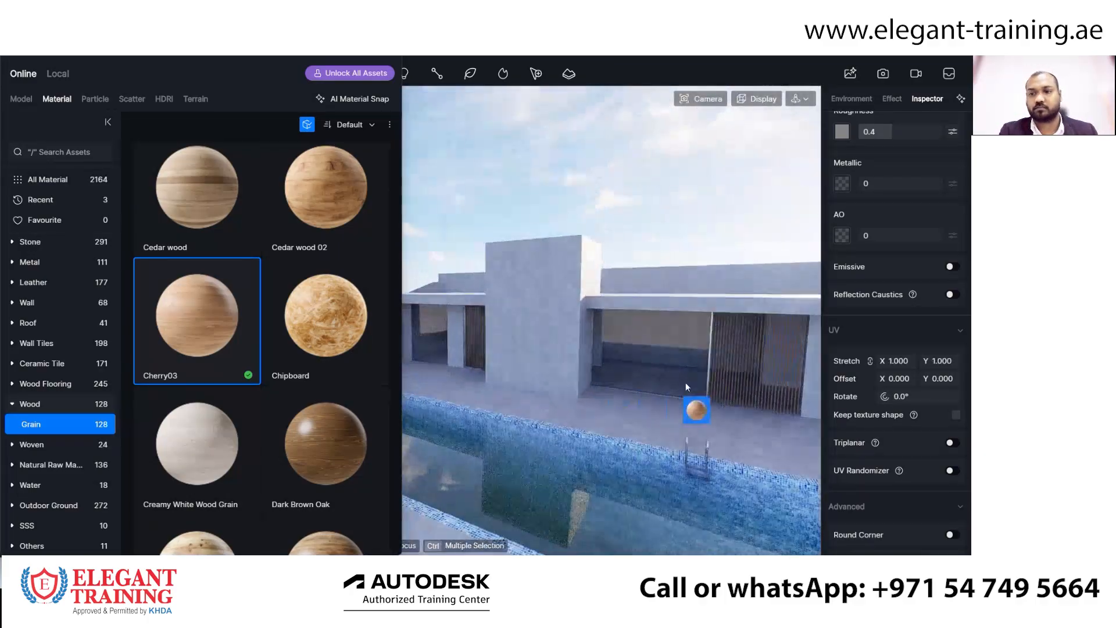
# Try the Cherry03 wood on the building's walls and undo the assignment.
pyautogui.click(735, 350)
pyautogui.moveTo(734, 351); pyautogui.dragTo(651, 381, button='right')
pyautogui.scroll(-3, 598, 375)
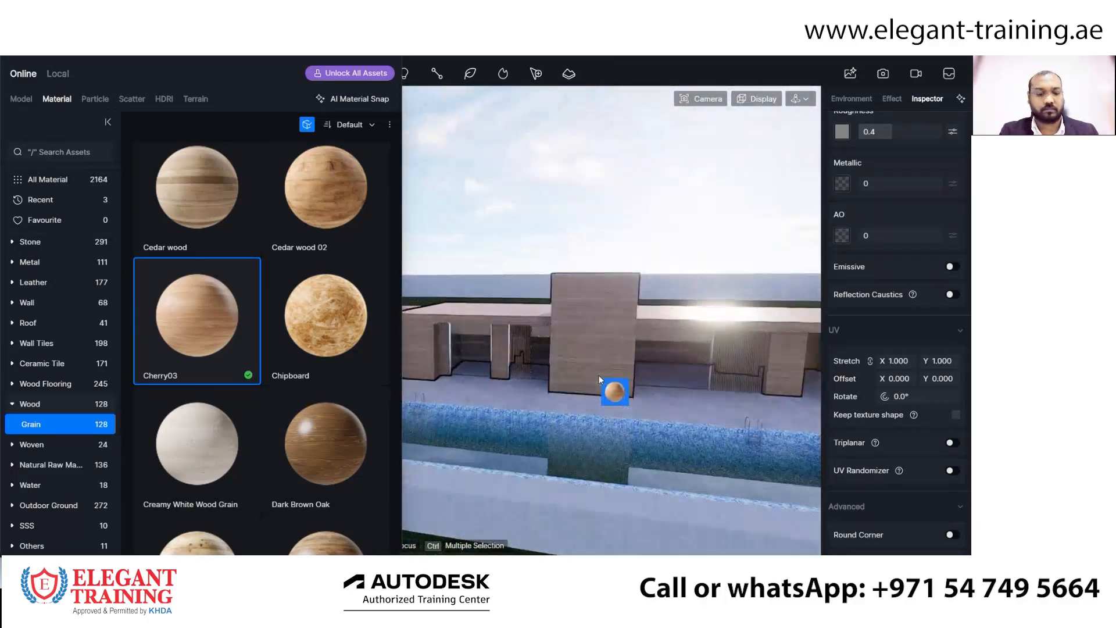
pyautogui.hotkey('ctrl', 'z')
# Apply Cherry03 to the slatted panel on the facade again and close the asset library.
pyautogui.scroll(4, 684, 368)
pyautogui.click(788, 357)
pyautogui.scroll(-5, 693, 429)
pyautogui.press('Escape')
pyautogui.moveTo(512, 399)
pyautogui.mouseDown(button='right')
pyautogui.moveTo(506, 416)
pyautogui.moveTo(500, 388)
pyautogui.mouseUp(button='right')
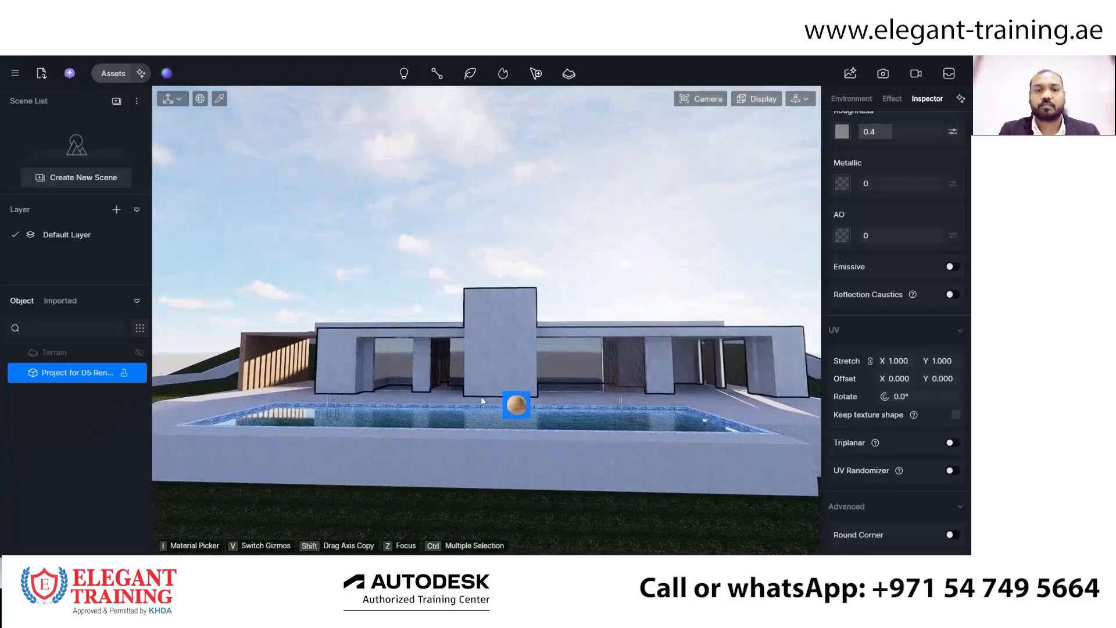
# Open the asset library's model collection and list the palms in the Nature category.
pyautogui.click(107, 75)
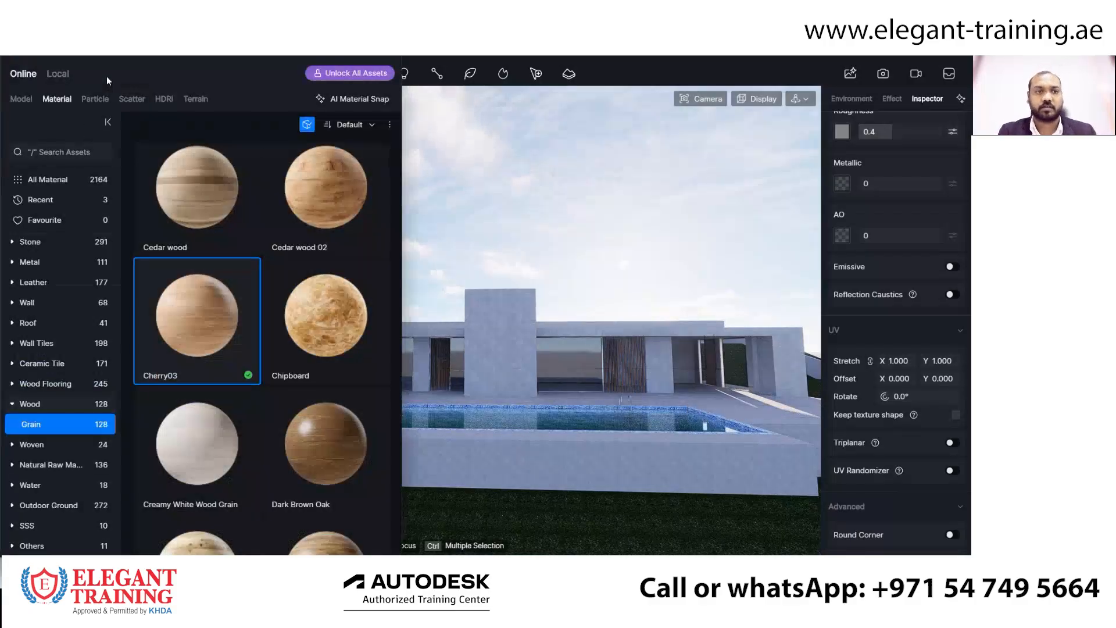
pyautogui.click(12, 406)
pyautogui.scroll(2, 18, 294)
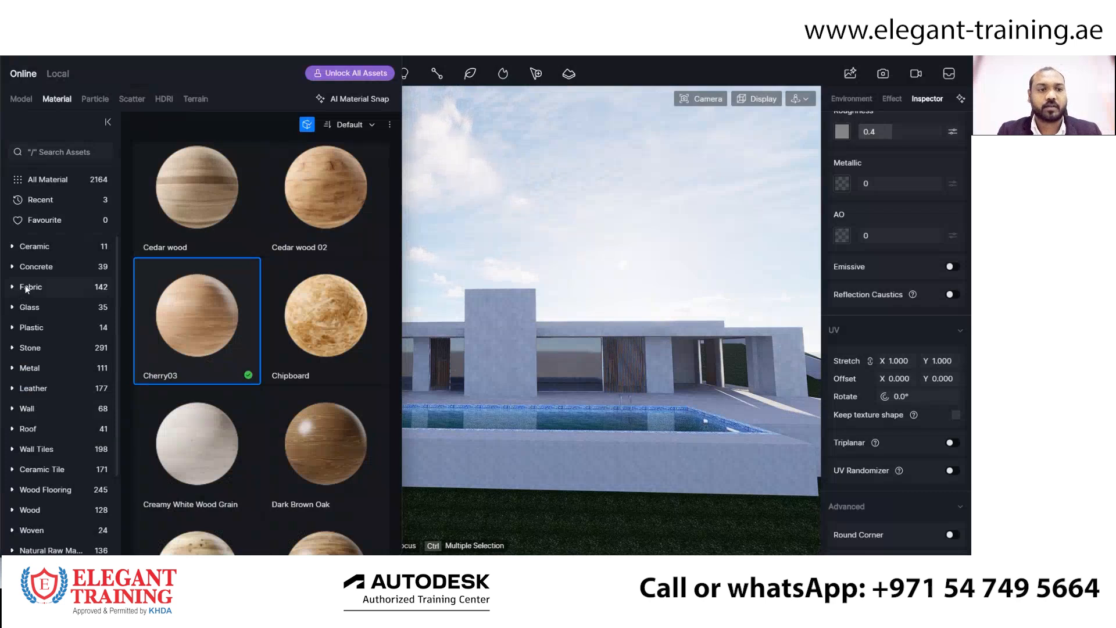
pyautogui.click(27, 100)
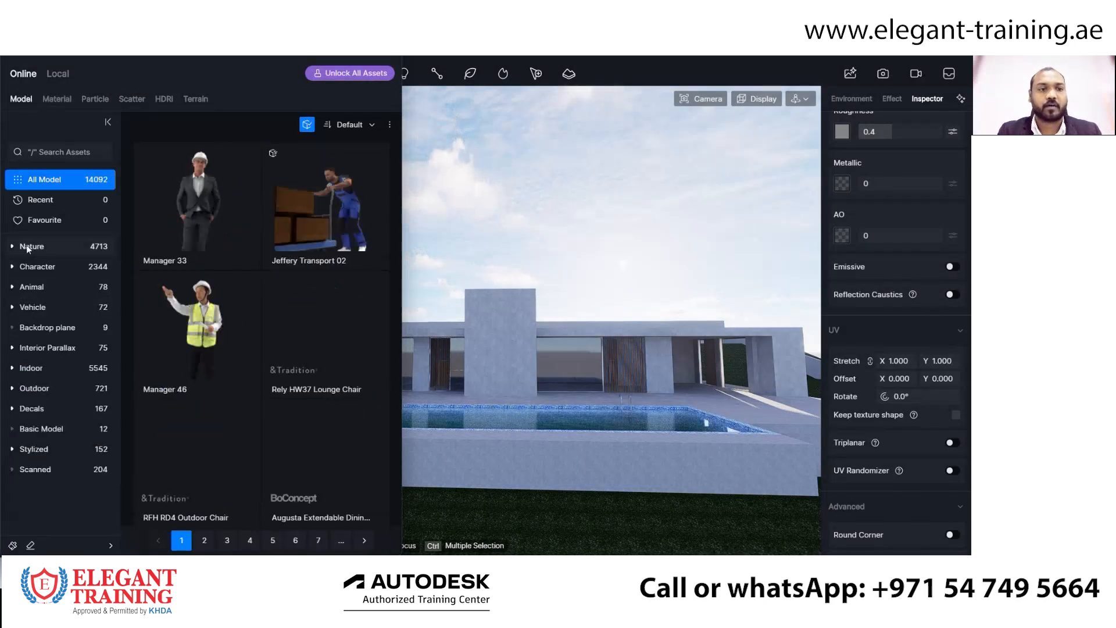
pyautogui.click(12, 247)
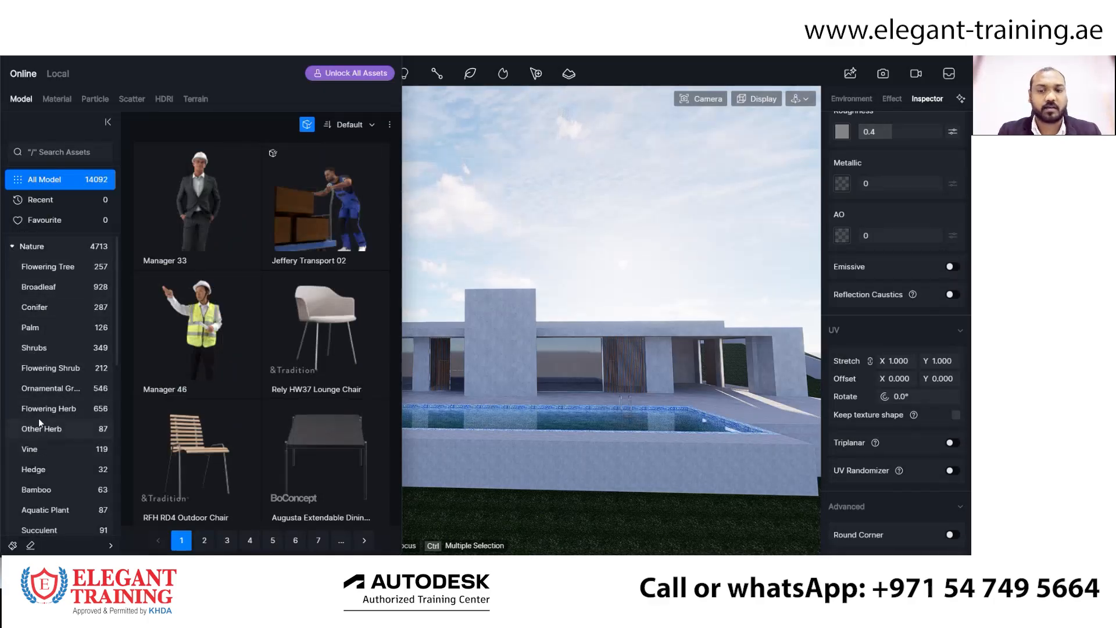
pyautogui.moveTo(494, 335); pyautogui.dragTo(686, 323, button='middle')
pyautogui.click(35, 328)
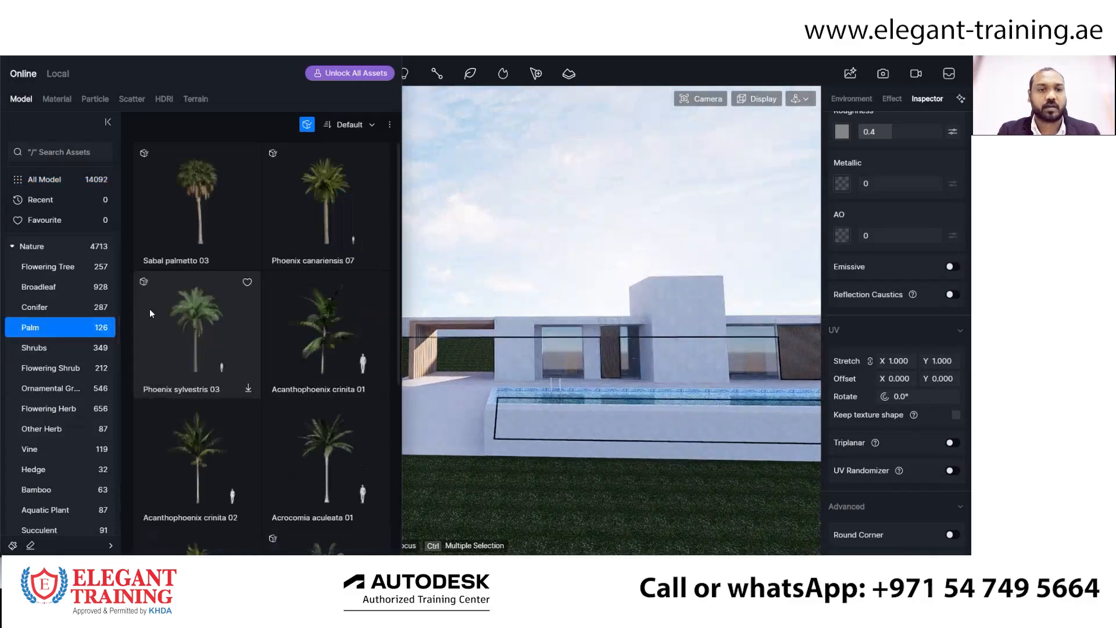
pyautogui.click(306, 125)
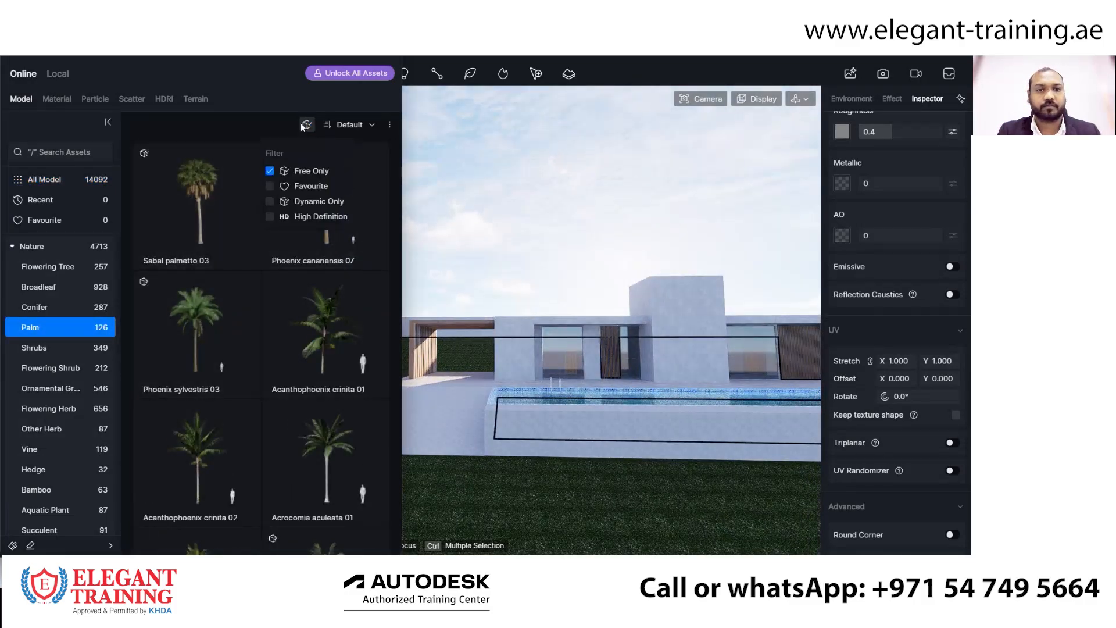
pyautogui.scroll(-5, 211, 329)
pyautogui.scroll(5, 279, 342)
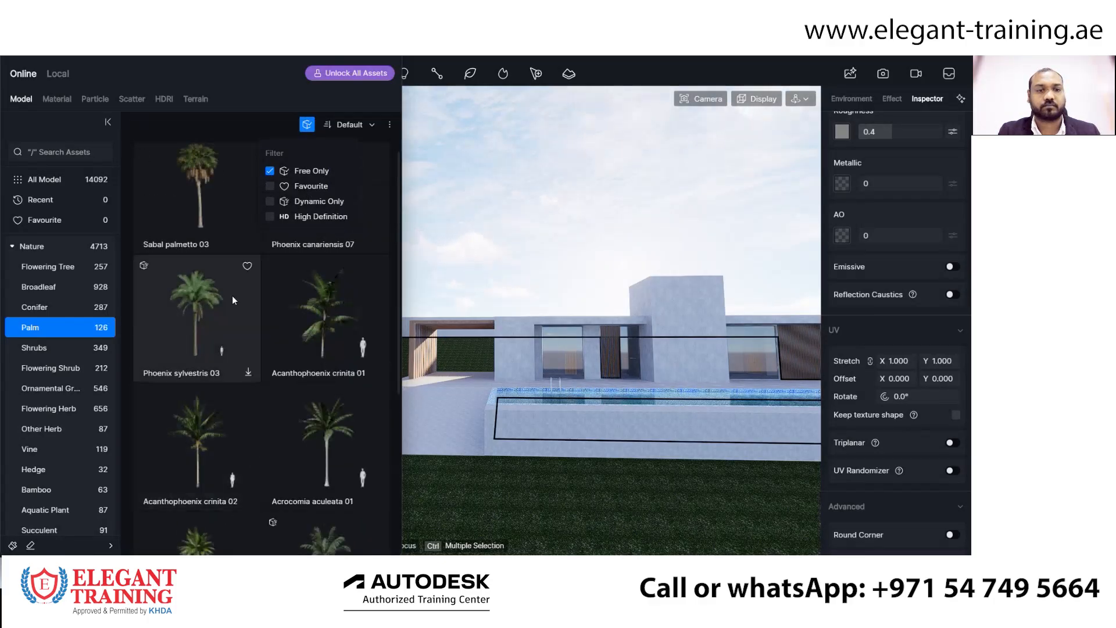
# Place Phoenix sylvestris 03 palms at the pool's front corner and in a group on the lawn beside the house's steps.
pyautogui.moveTo(212, 329); pyautogui.dragTo(509, 480)
pyautogui.press('d')
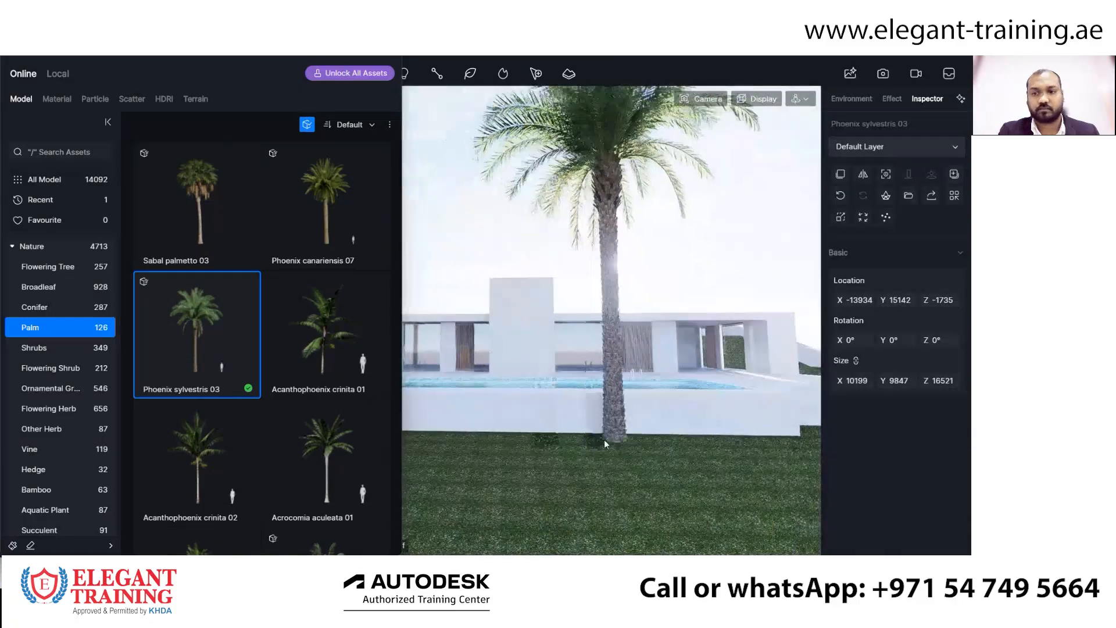
pyautogui.click(631, 474)
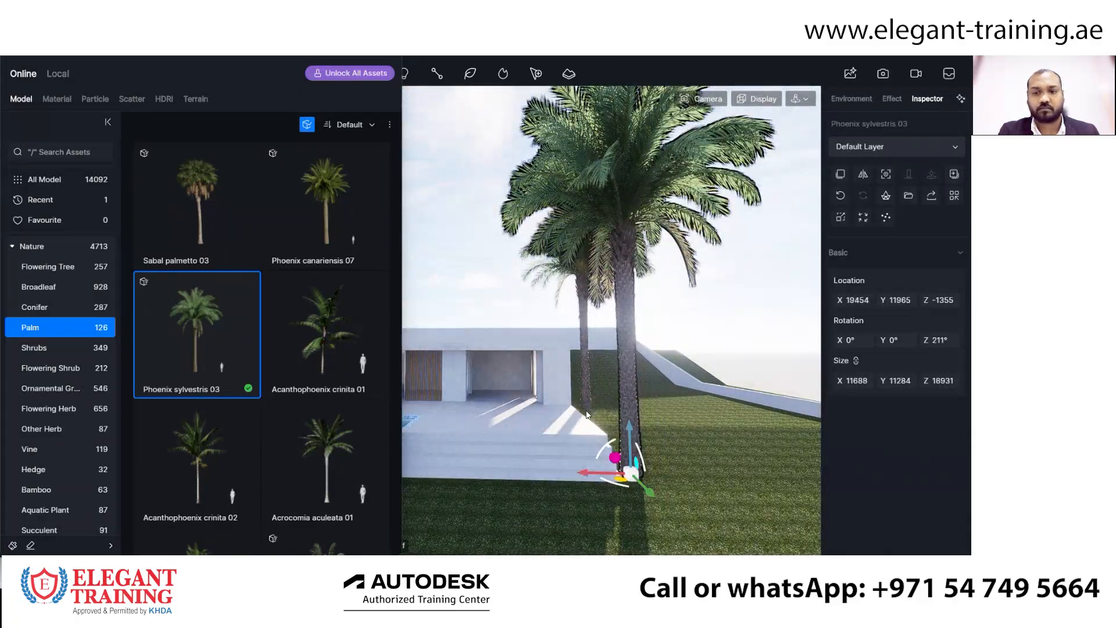
pyautogui.click(586, 411)
pyautogui.moveTo(692, 413); pyautogui.dragTo(587, 420, button='right')
pyautogui.click(580, 417)
pyautogui.click(570, 433)
pyautogui.click(641, 447)
pyautogui.click(653, 428)
pyautogui.click(719, 440)
pyautogui.click(716, 462)
# Place several Ilex vomitoria 05 shrubs on the lawn between the grouped palm trunks.
pyautogui.click(32, 246)
pyautogui.click(17, 255)
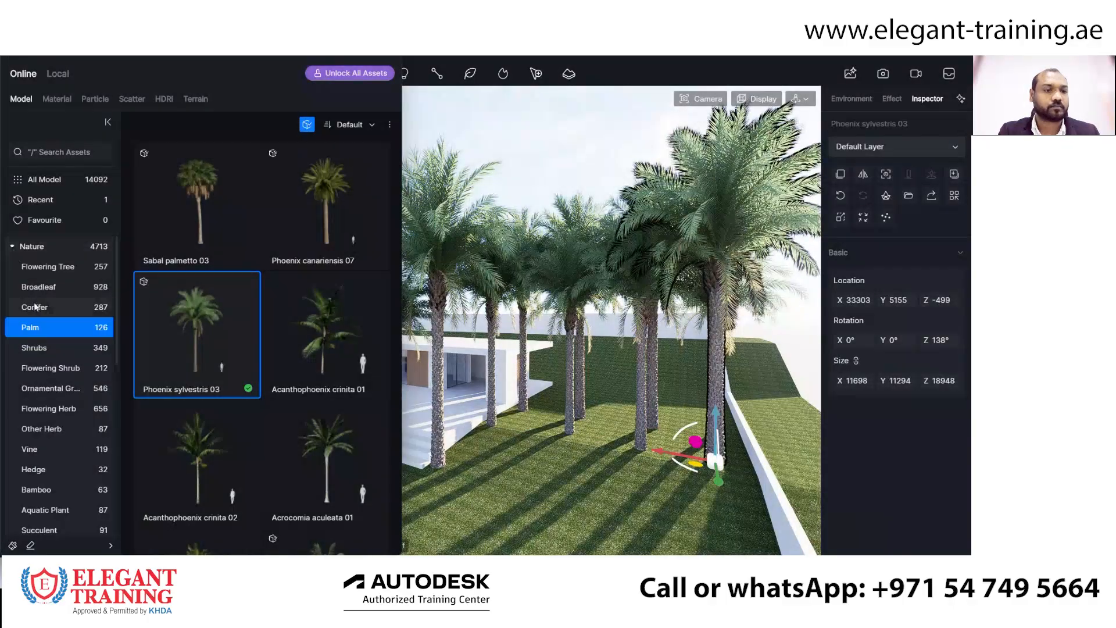
pyautogui.click(49, 350)
pyautogui.click(326, 331)
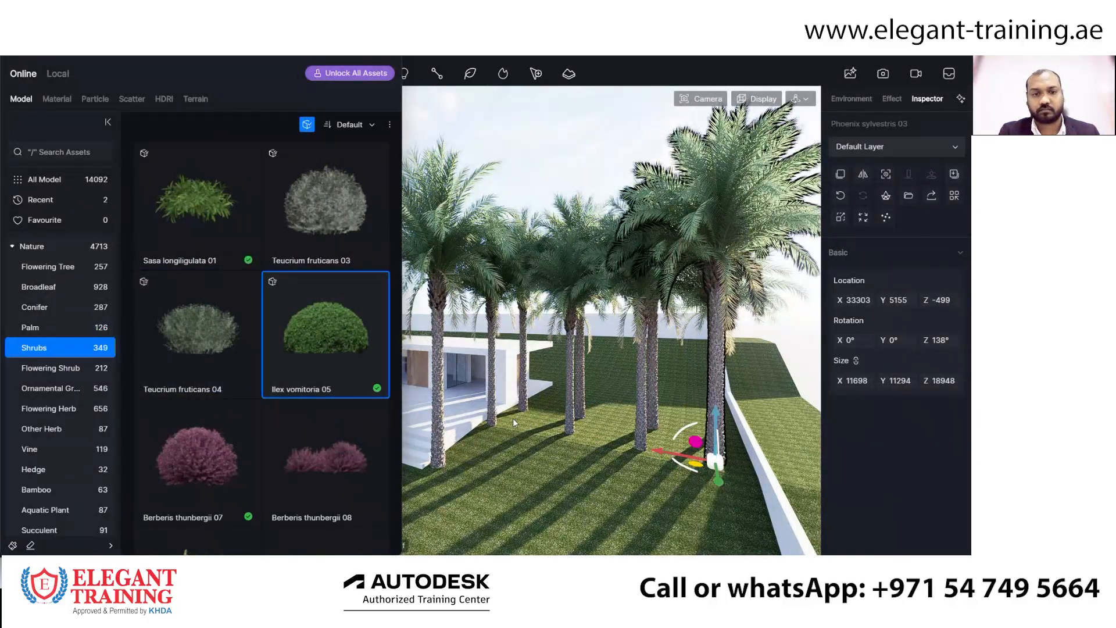
pyautogui.click(528, 417)
pyautogui.scroll(3, 527, 417)
pyautogui.click(533, 426)
pyautogui.scroll(5, 532, 424)
pyautogui.click(527, 403)
pyautogui.click(558, 413)
pyautogui.click(597, 391)
# Add Teucrium fruticans 03 shrubs around the Ilex vomitoria bushes in the palm bed.
pyautogui.click(325, 200)
pyautogui.click(573, 382)
pyautogui.click(326, 204)
pyautogui.click(614, 409)
pyautogui.click(576, 437)
pyautogui.click(530, 437)
pyautogui.click(495, 430)
pyautogui.click(463, 424)
pyautogui.click(617, 439)
pyautogui.click(650, 399)
# Place Golden Privet 10 shrubs around the edge of the palm bed.
pyautogui.scroll(-5, 200, 302)
pyautogui.click(201, 290)
pyautogui.click(218, 401)
pyautogui.click(663, 433)
pyautogui.click(627, 456)
pyautogui.click(558, 457)
pyautogui.click(487, 452)
pyautogui.click(424, 437)
pyautogui.click(556, 393)
# Fill the gaps in the palm bed and the base of the palm by the steps with more Golden Privet 10.
pyautogui.scroll(4, 555, 393)
pyautogui.moveTo(573, 402); pyautogui.dragTo(573, 441, button='right')
pyautogui.click(605, 462)
pyautogui.click(668, 465)
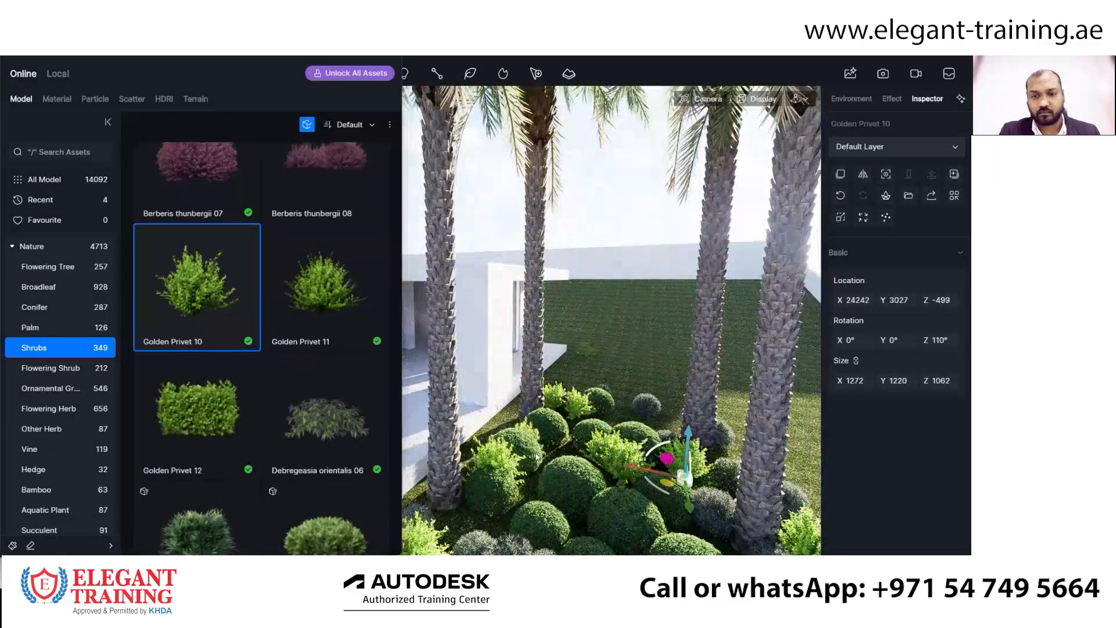
pyautogui.click(520, 445)
pyautogui.scroll(-4, 649, 379)
pyautogui.moveTo(650, 381); pyautogui.dragTo(642, 331, button='right')
pyautogui.click(507, 366)
pyautogui.click(487, 386)
# Plant a band of Ancuba japonica 06 shrubs along the front of the palm bed and end the placement.
pyautogui.scroll(-3, 337, 436)
pyautogui.click(201, 505)
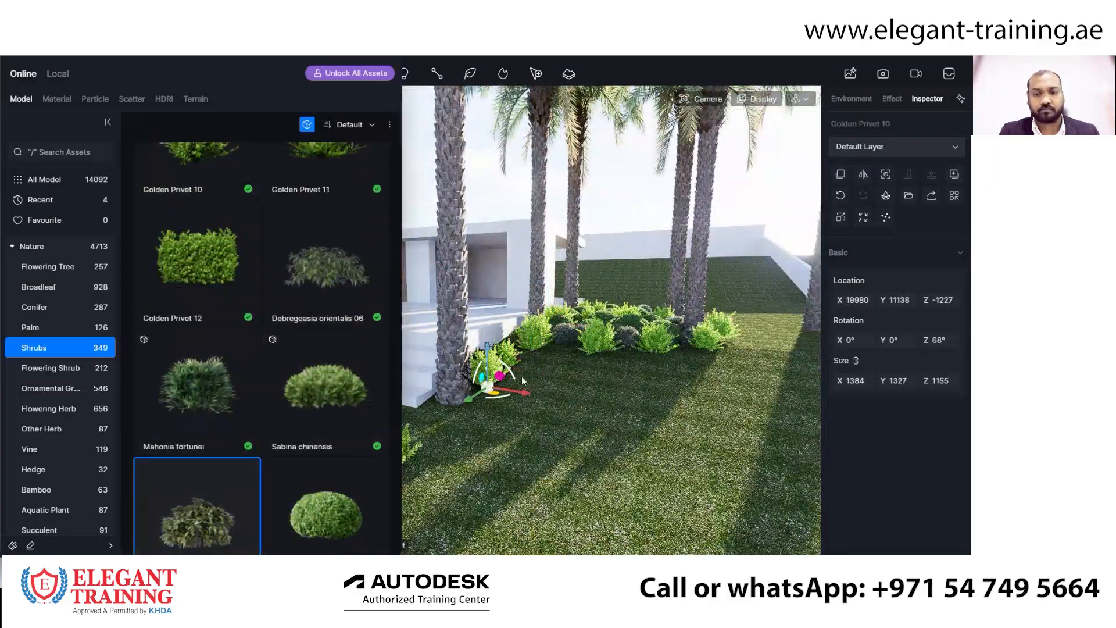
pyautogui.click(530, 387)
pyautogui.click(590, 383)
pyautogui.click(605, 413)
pyautogui.click(635, 375)
pyautogui.click(680, 378)
pyautogui.click(722, 328)
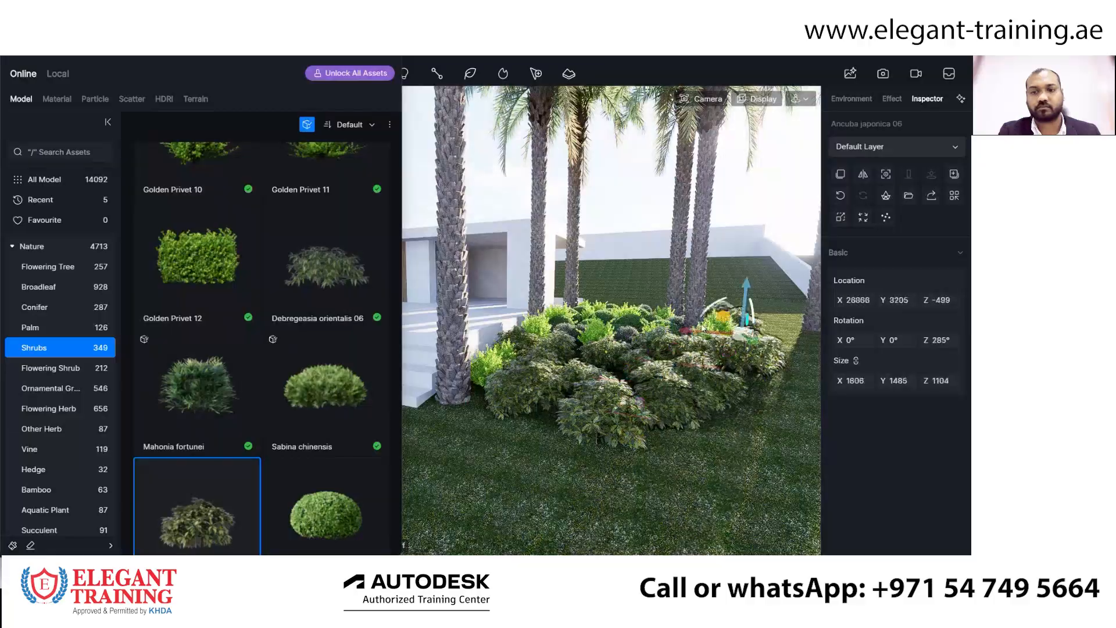
pyautogui.moveTo(706, 361); pyautogui.dragTo(669, 364, button='right')
pyautogui.press('Escape')
pyautogui.press('Escape')
# Place Golden Privet 12 and Sabina chinensis shrubs at the base of the single palm by the pool's front corner.
pyautogui.moveTo(499, 296); pyautogui.dragTo(709, 314, button='right')
pyautogui.scroll(-4, 709, 314)
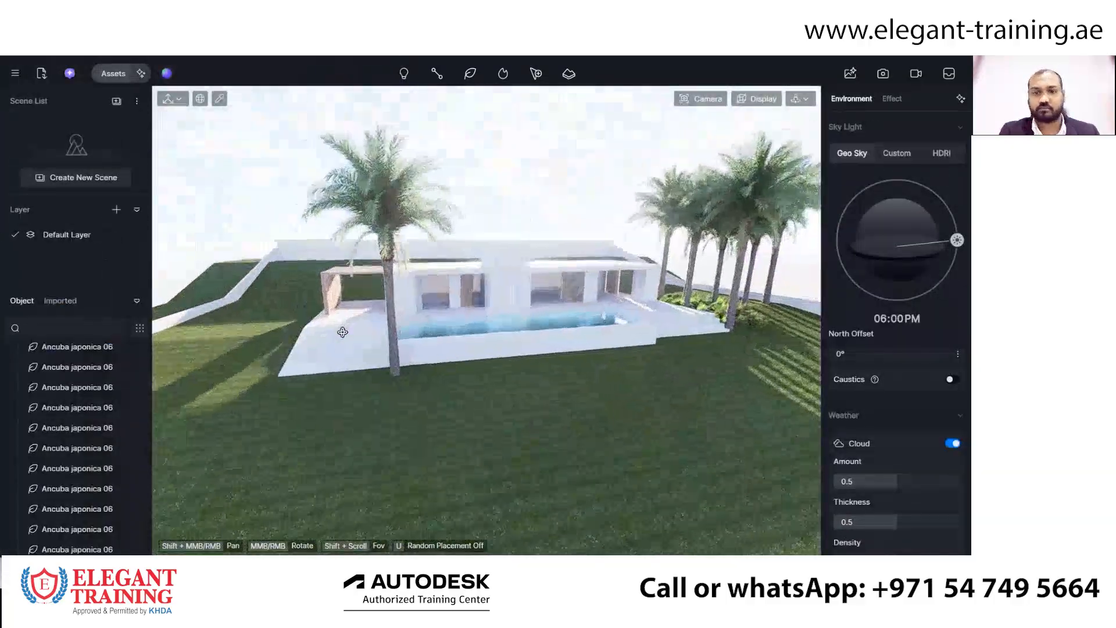
pyautogui.click(113, 73)
pyautogui.click(198, 264)
pyautogui.click(441, 382)
pyautogui.click(325, 390)
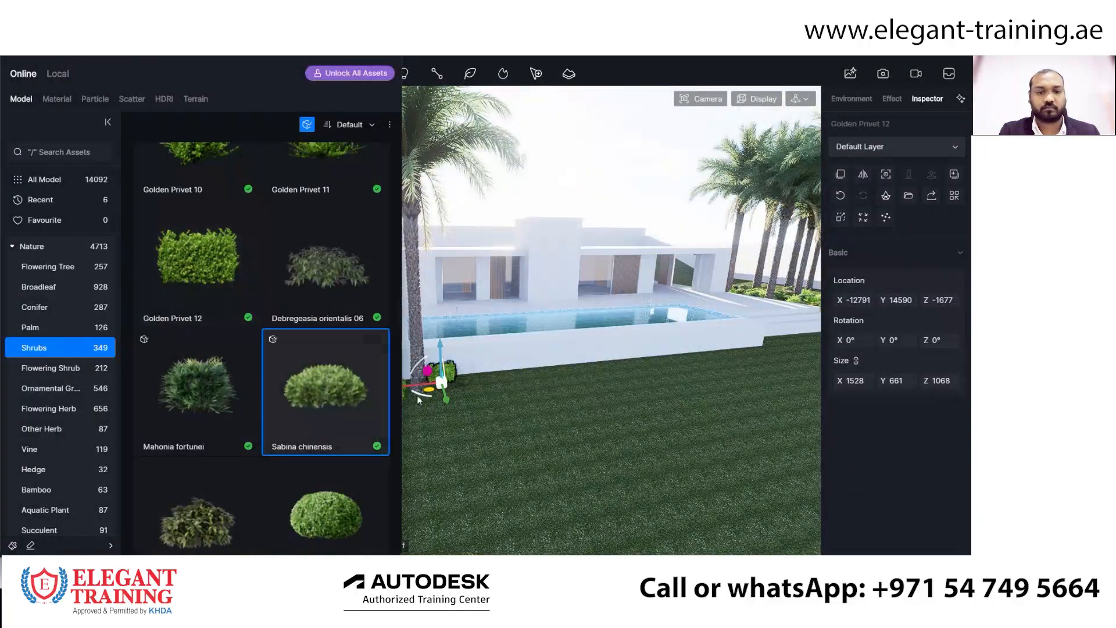
pyautogui.click(405, 412)
# Place a cluster of Ginkgo 06 trees in the far corner of the lawn behind the house.
pyautogui.scroll(3, 480, 390)
pyautogui.moveTo(480, 391); pyautogui.dragTo(787, 391, button='right')
pyautogui.moveTo(418, 392); pyautogui.dragTo(479, 495, button='right')
pyautogui.scroll(-4, 479, 497)
pyautogui.click(595, 401)
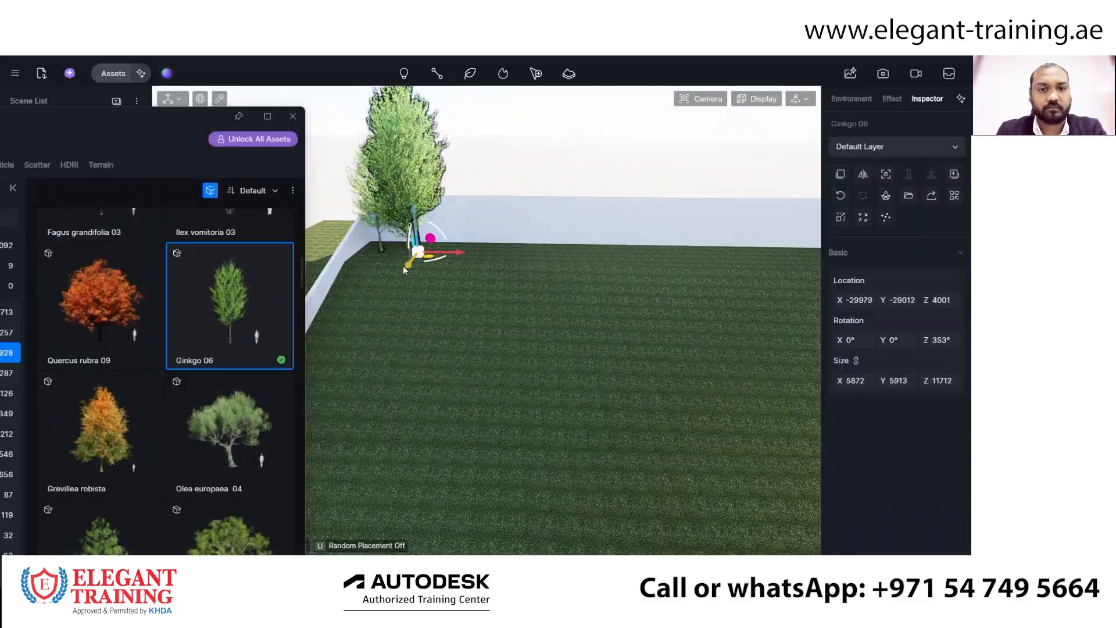
pyautogui.click(397, 266)
pyautogui.click(372, 268)
pyautogui.click(446, 270)
pyautogui.click(488, 267)
pyautogui.click(368, 299)
pyautogui.click(485, 306)
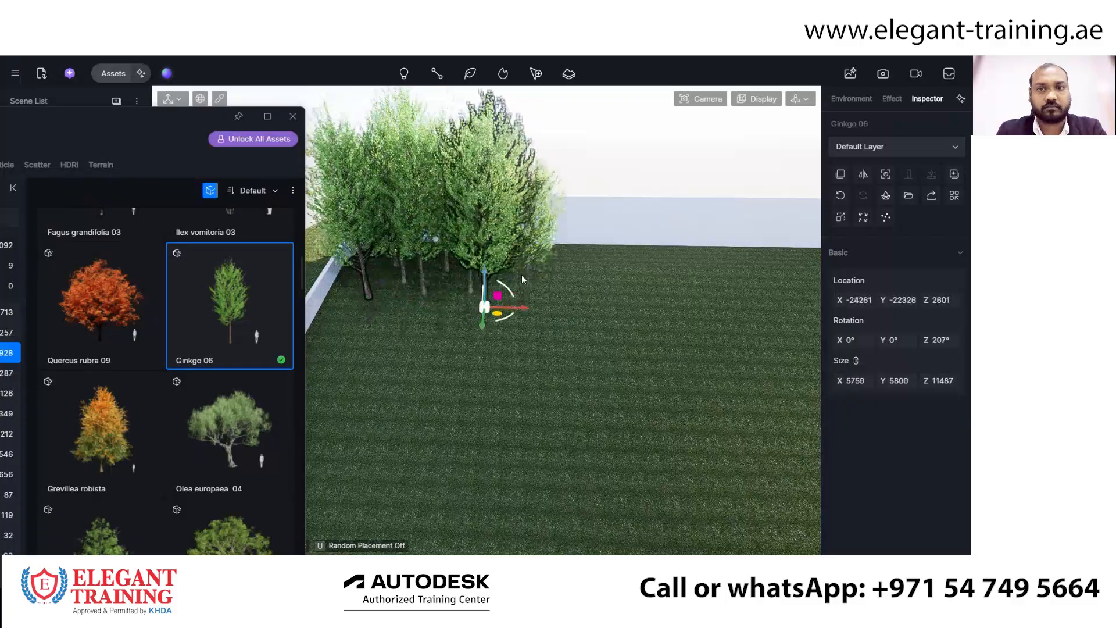
# Extend the Ginkgo 06 trees from the corner along the rear boundary wall and add a second row in front.
pyautogui.click(522, 275)
pyautogui.click(540, 303)
pyautogui.click(596, 298)
pyautogui.click(715, 280)
pyautogui.click(770, 280)
pyautogui.click(563, 329)
pyautogui.click(483, 329)
pyautogui.click(353, 327)
# Continue the Ginkgo 06 planting to the other end of the rear lawn and end the placement.
pyautogui.scroll(-4, 657, 316)
pyautogui.moveTo(658, 316); pyautogui.dragTo(418, 314, button='middle')
pyautogui.click(533, 346)
pyautogui.click(596, 347)
pyautogui.click(661, 376)
pyautogui.click(742, 348)
pyautogui.moveTo(698, 349); pyautogui.dragTo(489, 311, button='middle')
pyautogui.click(681, 316)
pyautogui.click(700, 363)
pyautogui.press('Escape')
pyautogui.moveTo(622, 329); pyautogui.dragTo(761, 279, button='middle')
# Try placing Platanus occidentalis 08 trees behind the house and undo the last three actions.
pyautogui.scroll(-3, 235, 437)
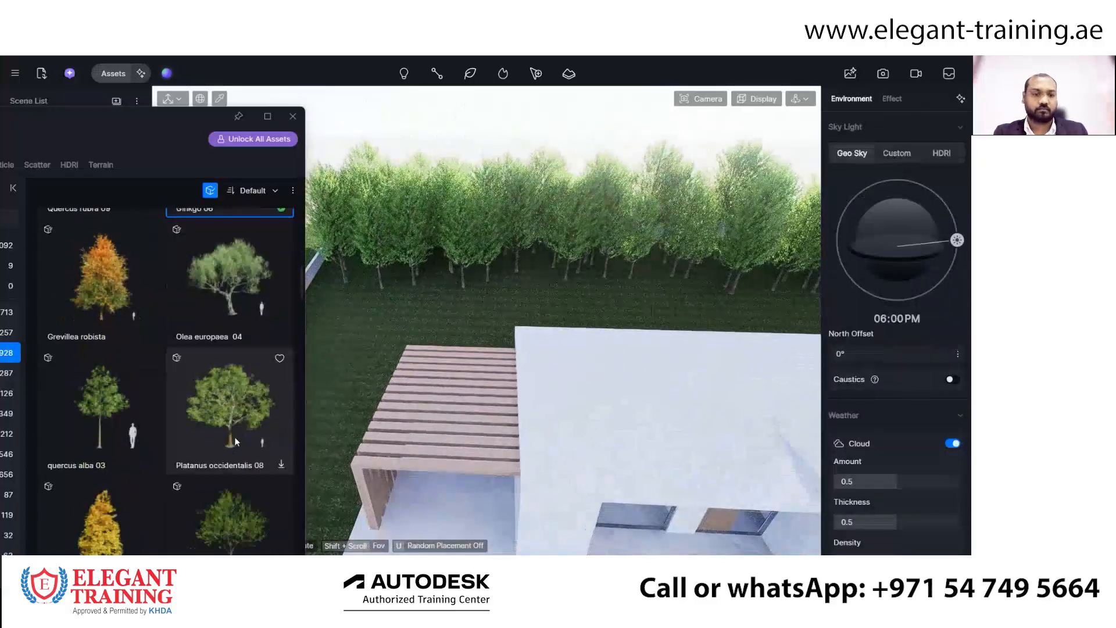
pyautogui.click(230, 401)
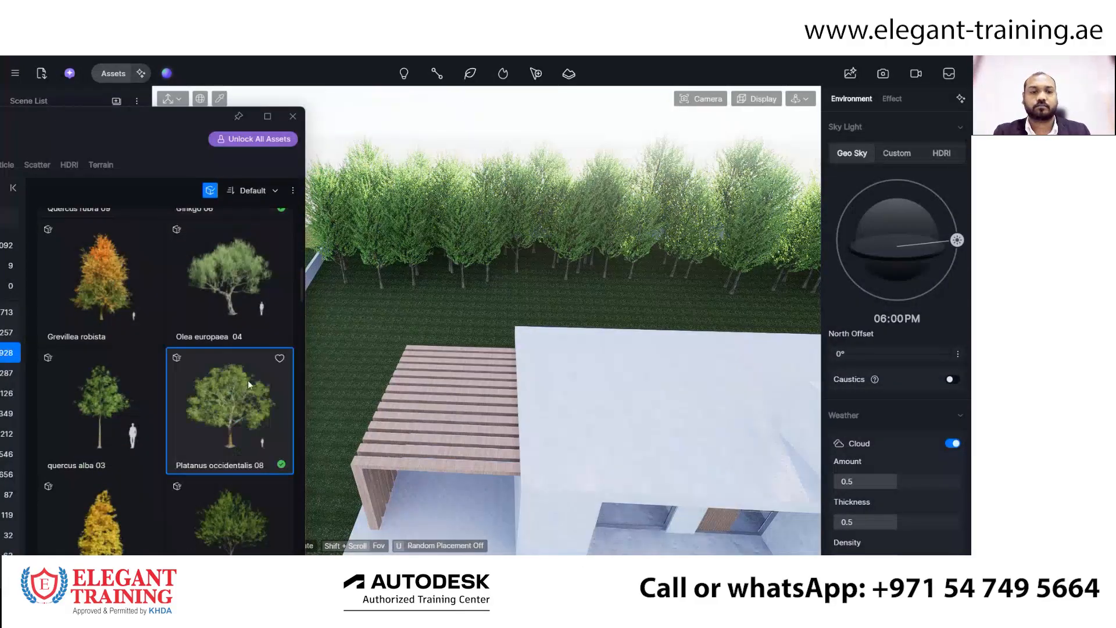
pyautogui.click(255, 398)
pyautogui.click(338, 317)
pyautogui.click(517, 316)
pyautogui.moveTo(516, 317); pyautogui.dragTo(644, 233, button='right')
pyautogui.click(647, 273)
pyautogui.press('Escape')
pyautogui.scroll(-4, 656, 262)
pyautogui.hotkey('ctrl', 'z')
pyautogui.hotkey('ctrl', 'z')
pyautogui.hotkey('ctrl', 'z')
# Delete the stray Ginkgo 06 tree at the house and place Platanus occidentalis 08 trees along the front of the Ginkgo row.
pyautogui.click(758, 358)
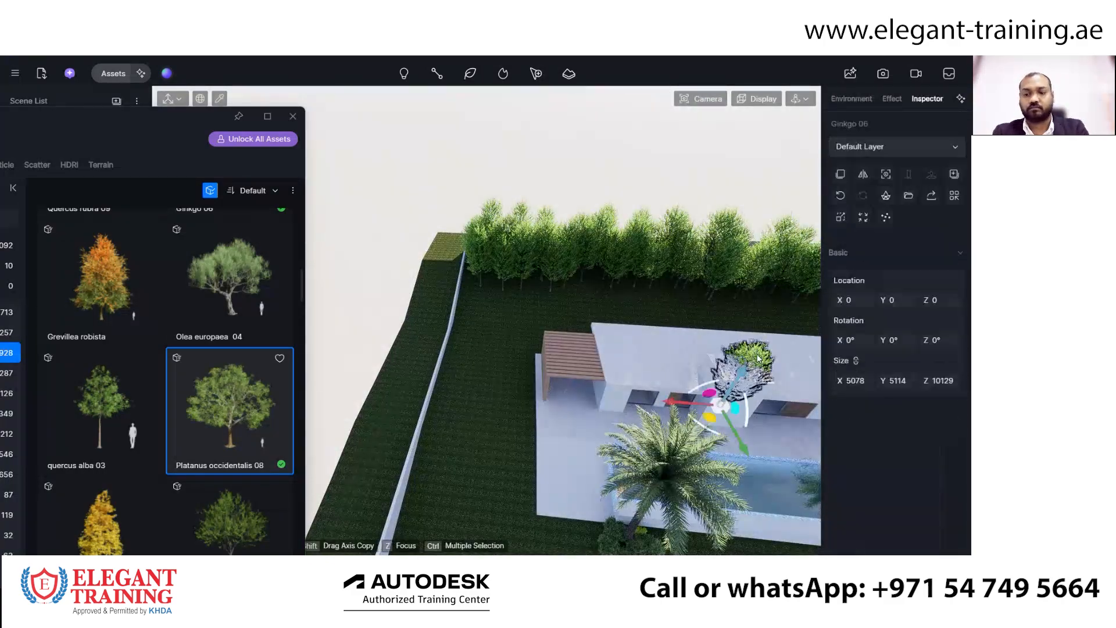
pyautogui.press('Delete')
pyautogui.click(480, 318)
pyautogui.click(578, 314)
pyautogui.click(691, 319)
pyautogui.moveTo(762, 316); pyautogui.dragTo(546, 314, button='middle')
pyautogui.click(588, 312)
pyautogui.click(680, 314)
pyautogui.scroll(-3, 692, 275)
pyautogui.scroll(-2, 691, 275)
pyautogui.click(403, 319)
pyautogui.press('Escape')
# Frame the front view of the house across the pool and set the sky's time of day to 02:27 PM.
pyautogui.scroll(4, 580, 416)
pyautogui.moveTo(580, 416); pyautogui.dragTo(584, 320, button='right')
pyautogui.moveTo(584, 319); pyautogui.dragTo(545, 297, button='middle')
pyautogui.press('Escape')
pyautogui.scroll(3, 592, 291)
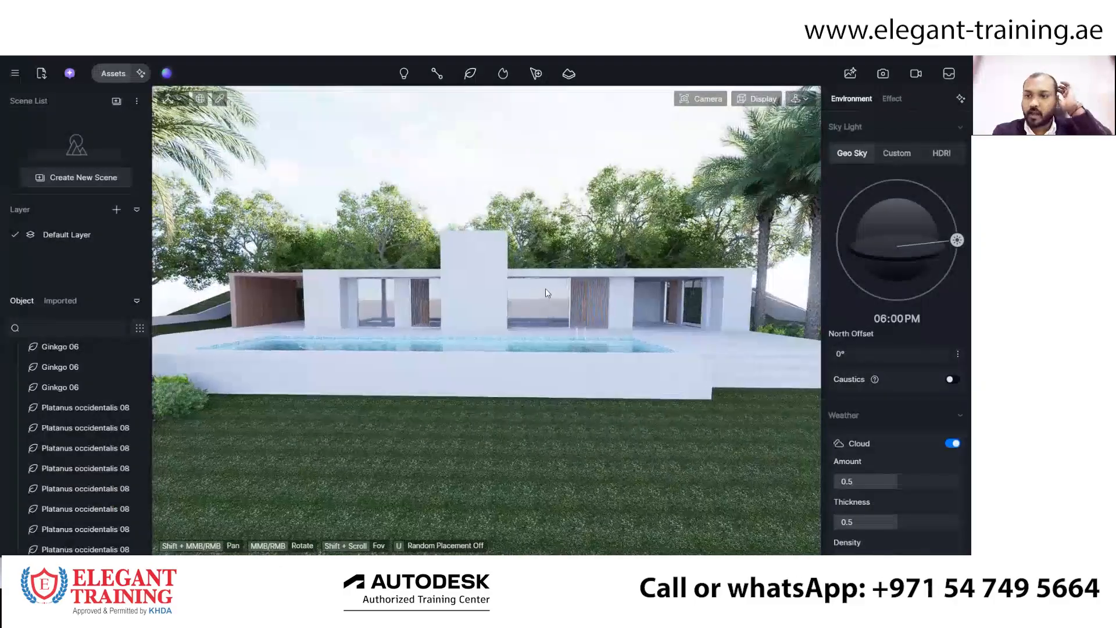
pyautogui.moveTo(957, 240); pyautogui.dragTo(933, 192)
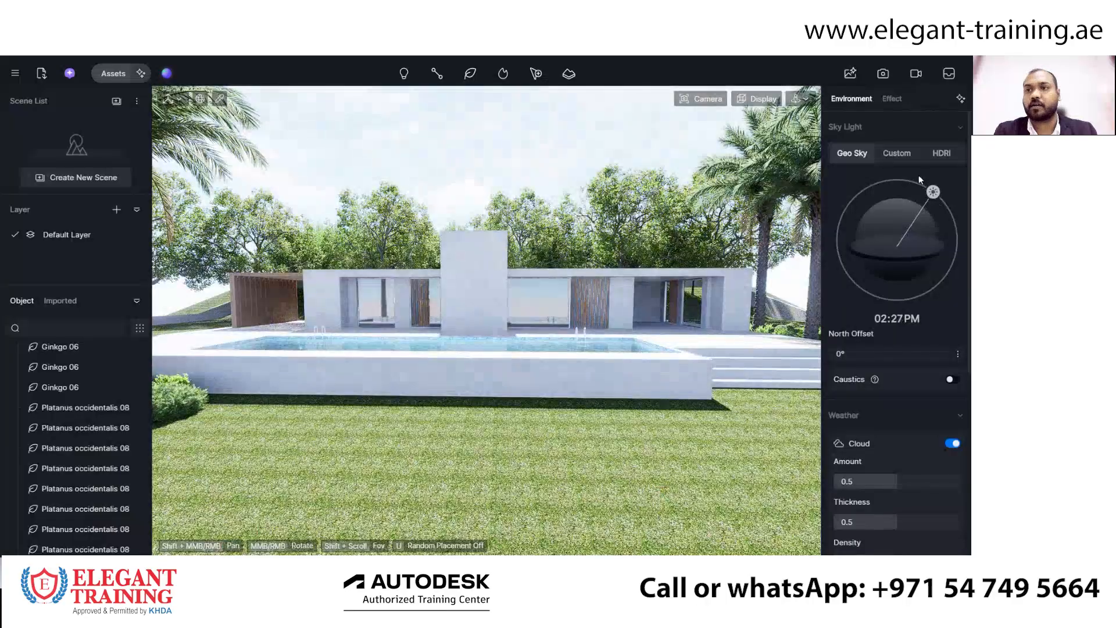
# In the image render view, set the time of day to 12:38 PM and the cloud density to 0.74.
pyautogui.click(887, 75)
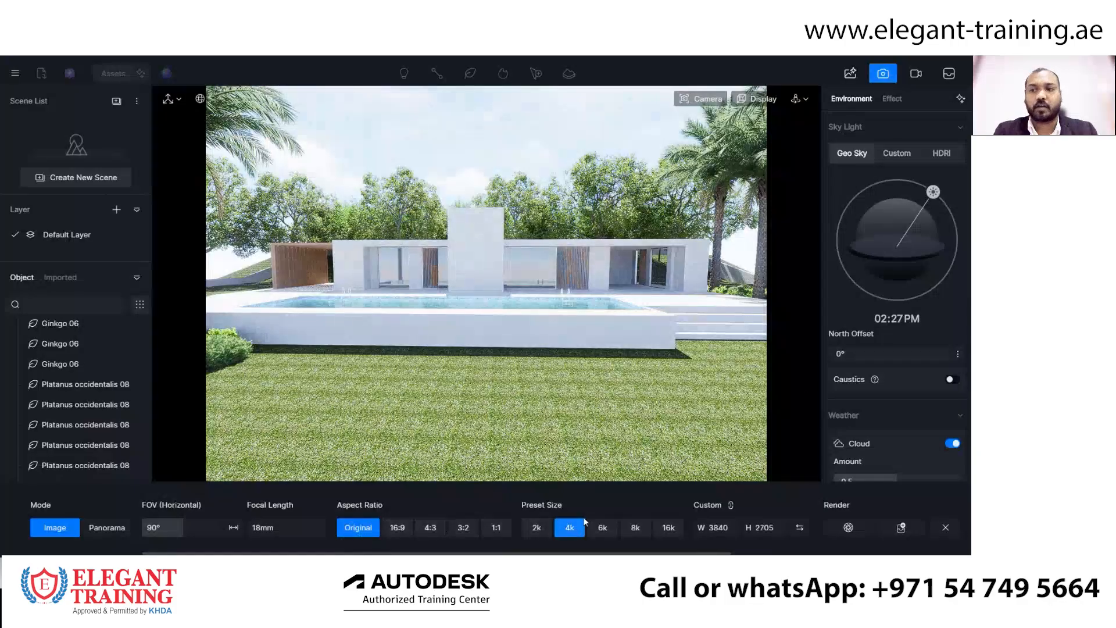
pyautogui.moveTo(933, 191); pyautogui.dragTo(905, 185)
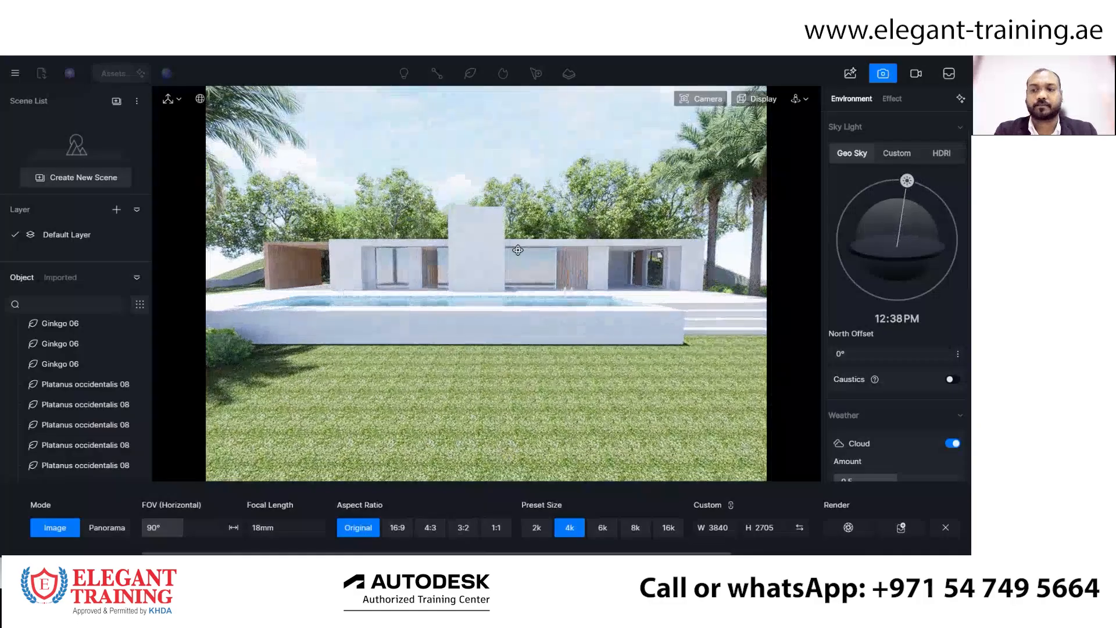
pyautogui.scroll(-4, 937, 429)
pyautogui.click(935, 359)
pyautogui.moveTo(934, 359)
pyautogui.mouseDown()
pyautogui.moveTo(914, 360)
pyautogui.moveTo(926, 379)
pyautogui.mouseUp()
pyautogui.scroll(-1, 915, 381)
# Switch off the wind and enable fog and precipitation in the weather settings.
pyautogui.scroll(-4, 911, 414)
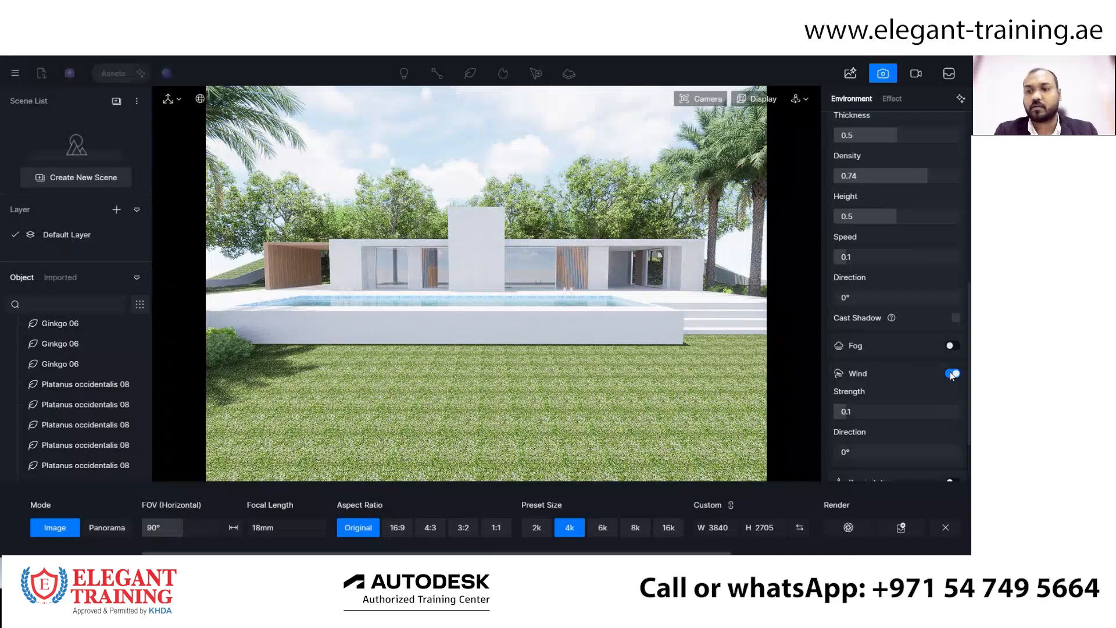
pyautogui.click(952, 375)
pyautogui.click(952, 346)
pyautogui.scroll(-4, 918, 384)
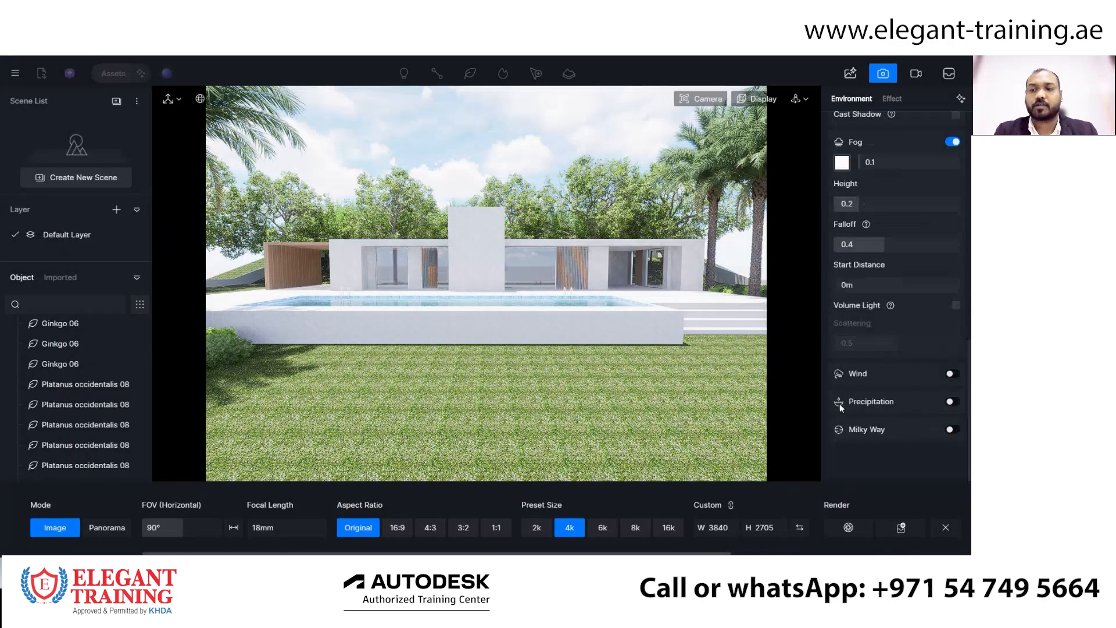
pyautogui.click(951, 401)
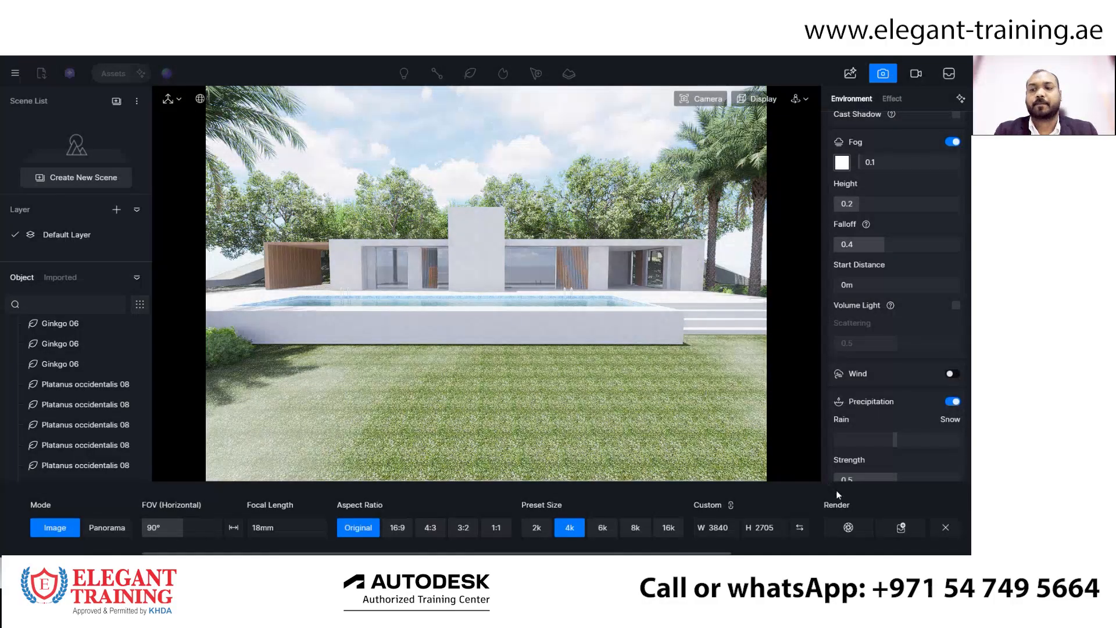
# Render the view as a 4k image and save it as Image(1) in PNG format in the Downloads folder.
pyautogui.click(848, 527)
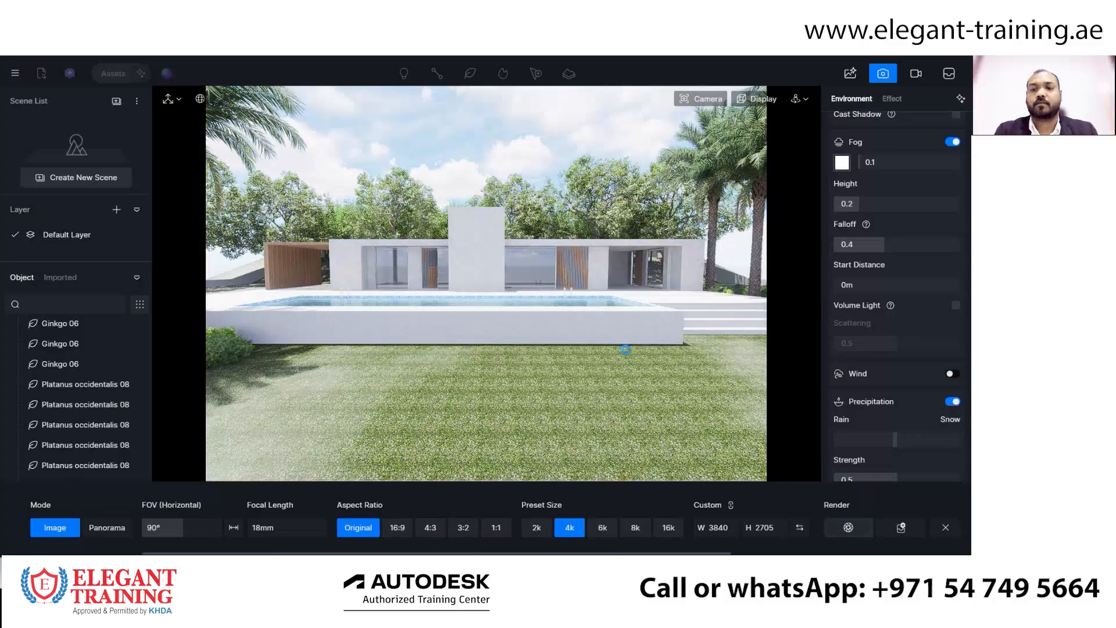
pyautogui.click(53, 179)
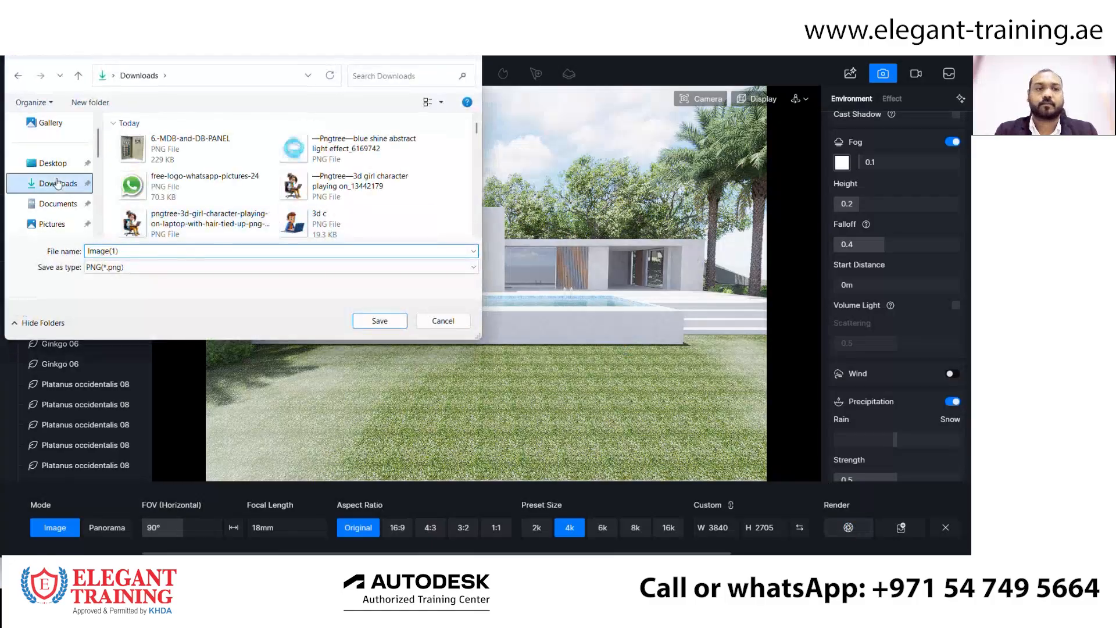
pyautogui.click(378, 322)
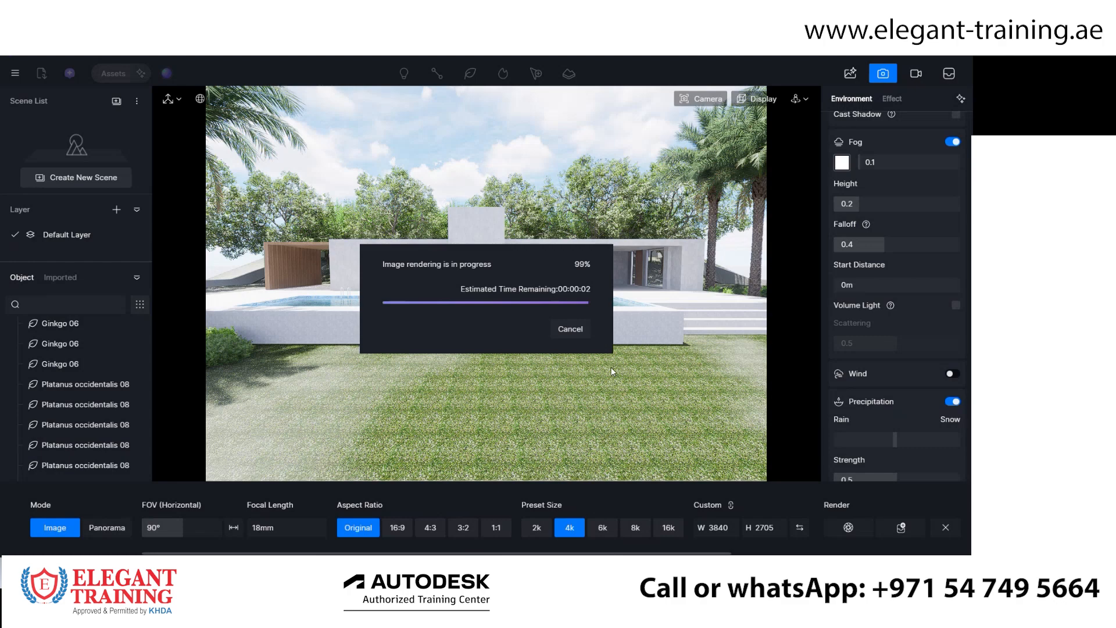
# Open the rendered Image(1).png in the photo viewer, enlarge it and examine the house and pool up close.
pyautogui.click(459, 326)
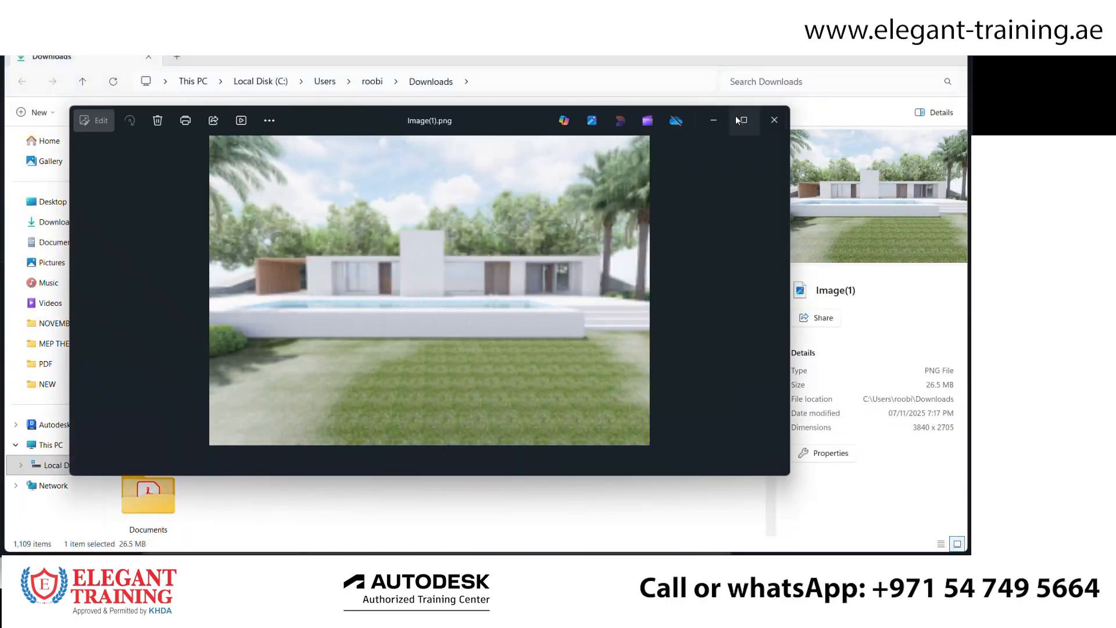
pyautogui.click(738, 118)
pyautogui.scroll(3, 418, 336)
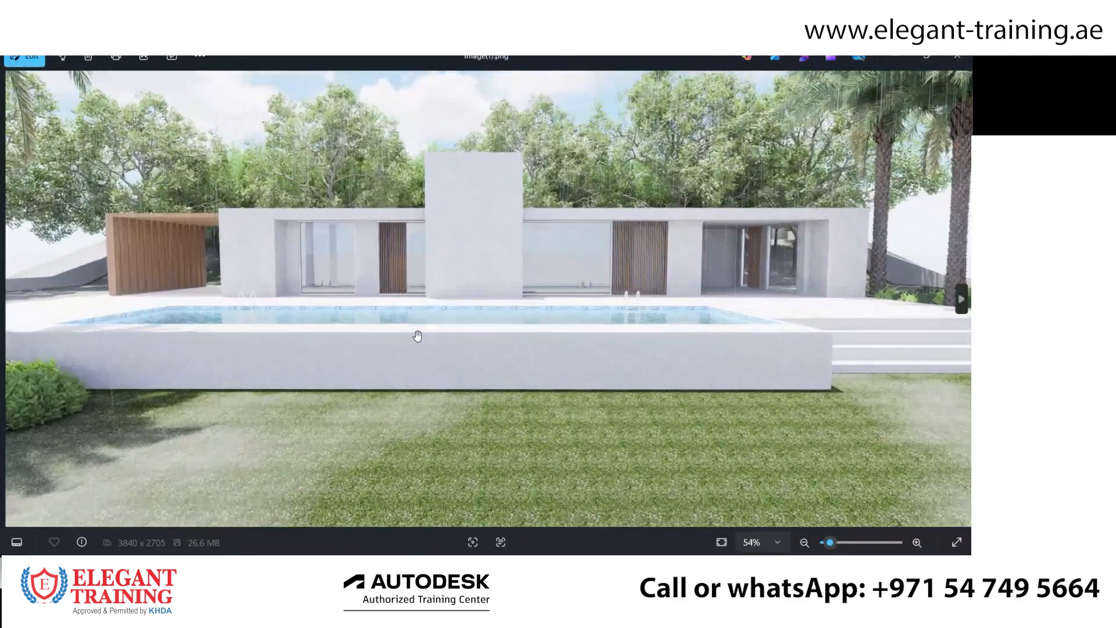
pyautogui.scroll(2, 417, 336)
pyautogui.scroll(2, 499, 311)
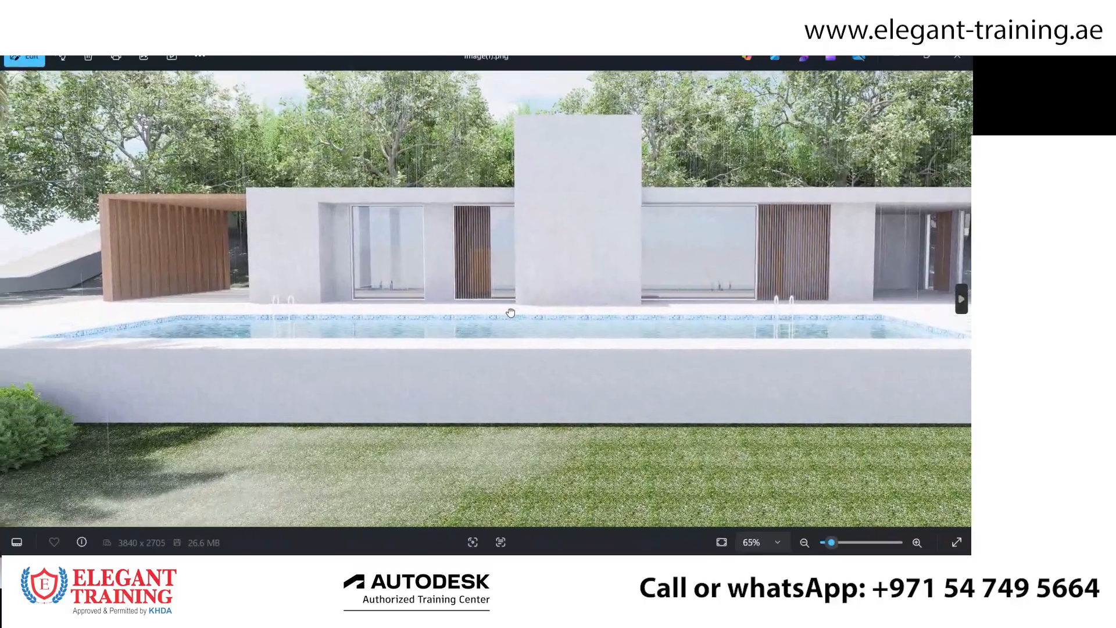